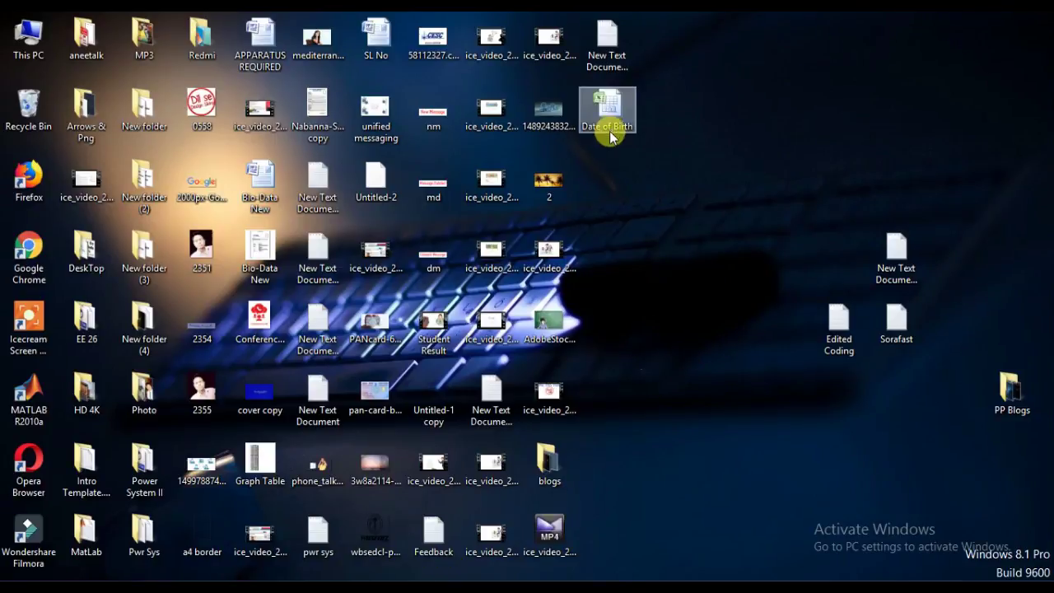
Open Date of Birth.xlsx from the Windows desktop.
{"action": "double_click", "coordinate": [610, 127]}
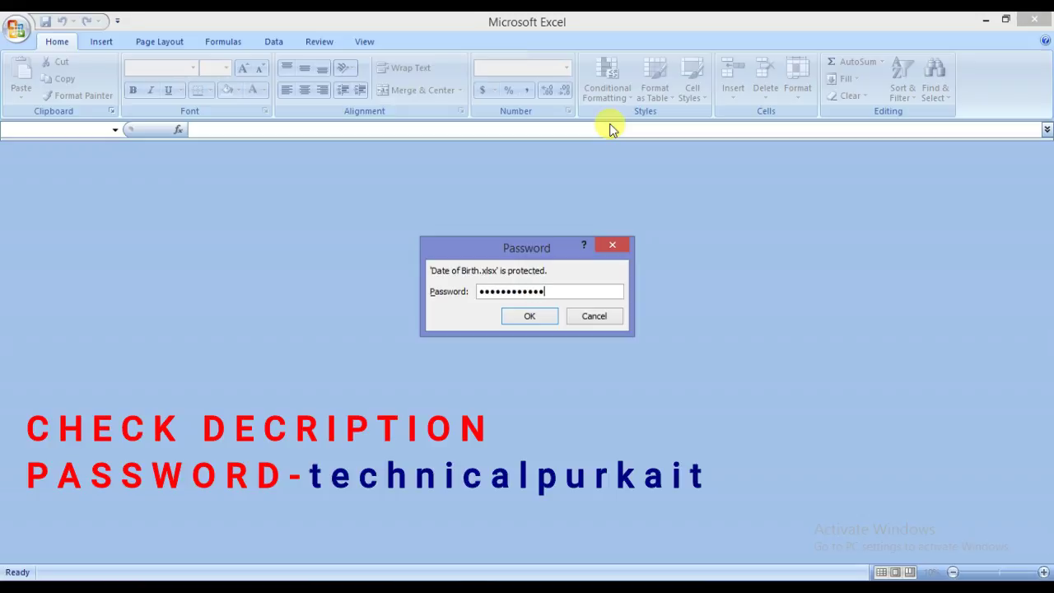
Unlock the workbook with its password and clear row 3's entries in B3:F3.
{"action": "type", "text": "t"}
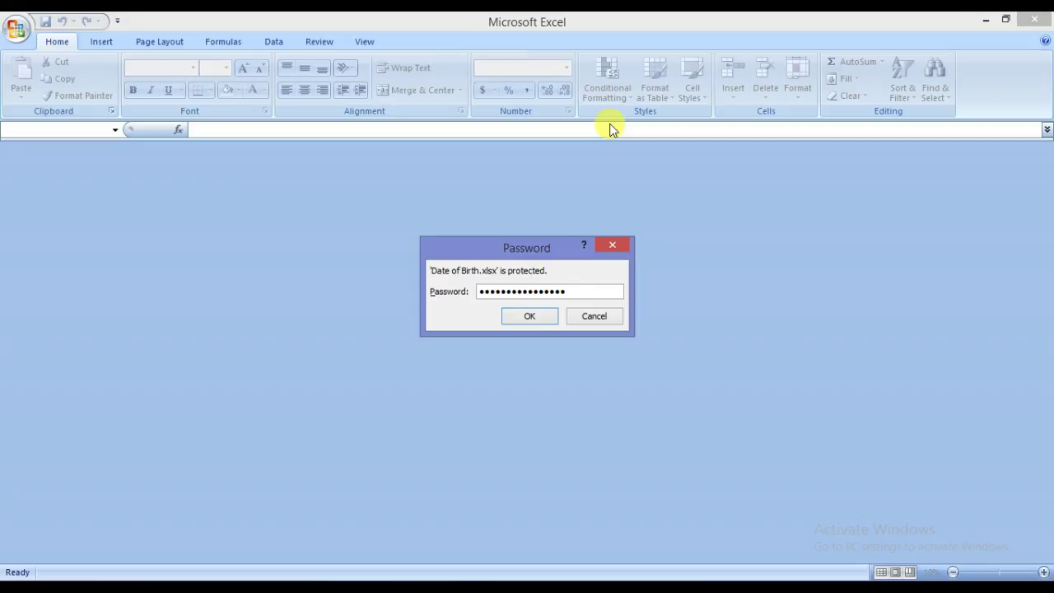
{"action": "key", "text": "Return"}
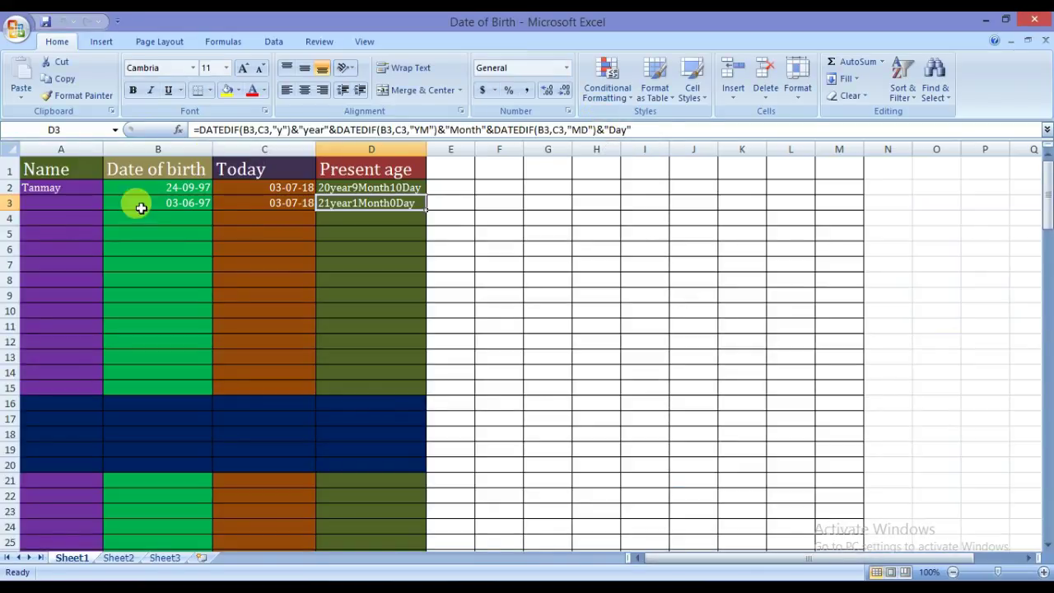
{"action": "left_click_drag", "start_coordinate": [141, 213], "coordinate": [495, 204]}
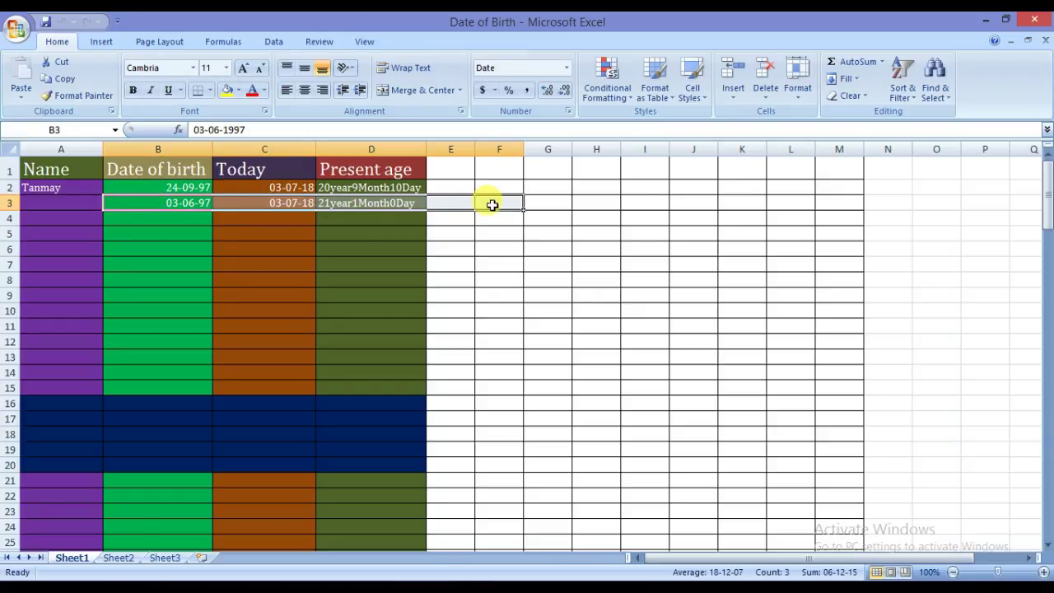
{"action": "key", "text": "Delete"}
{"action": "left_click", "coordinate": [296, 347]}
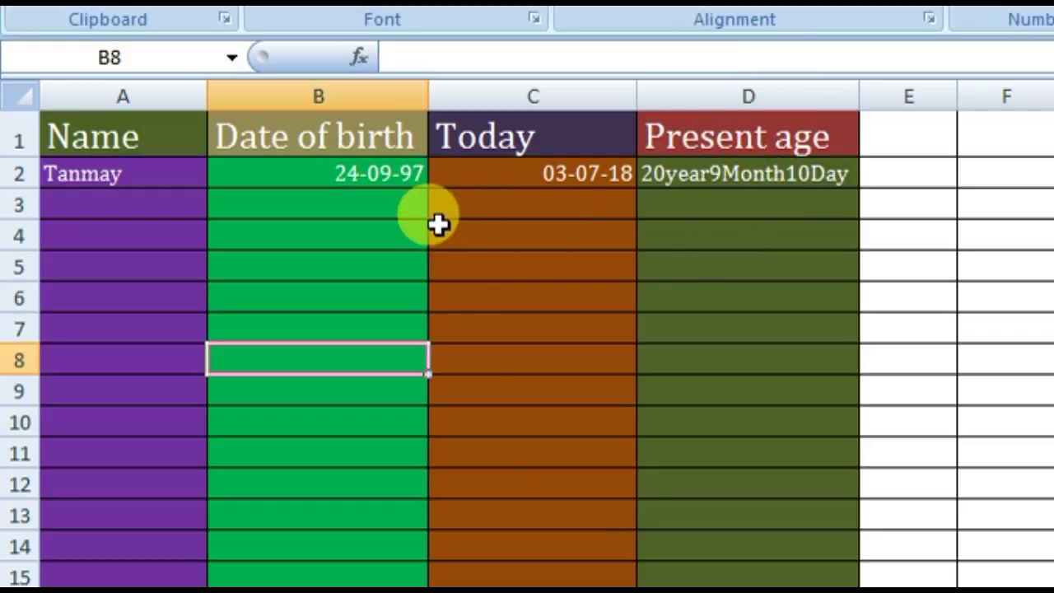
{"action": "left_click", "coordinate": [156, 212]}
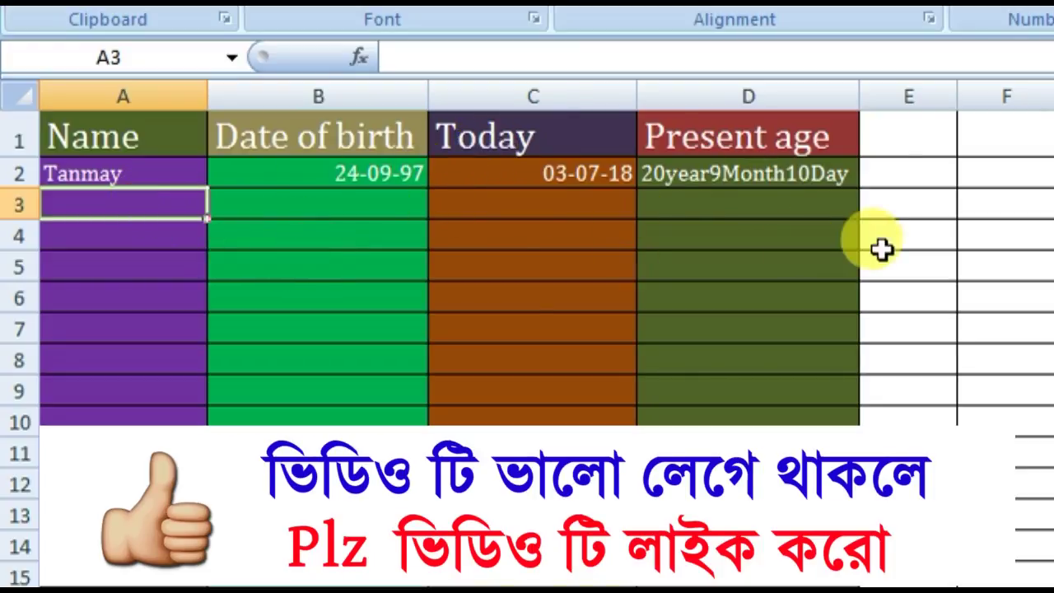
{"action": "left_click", "coordinate": [463, 286]}
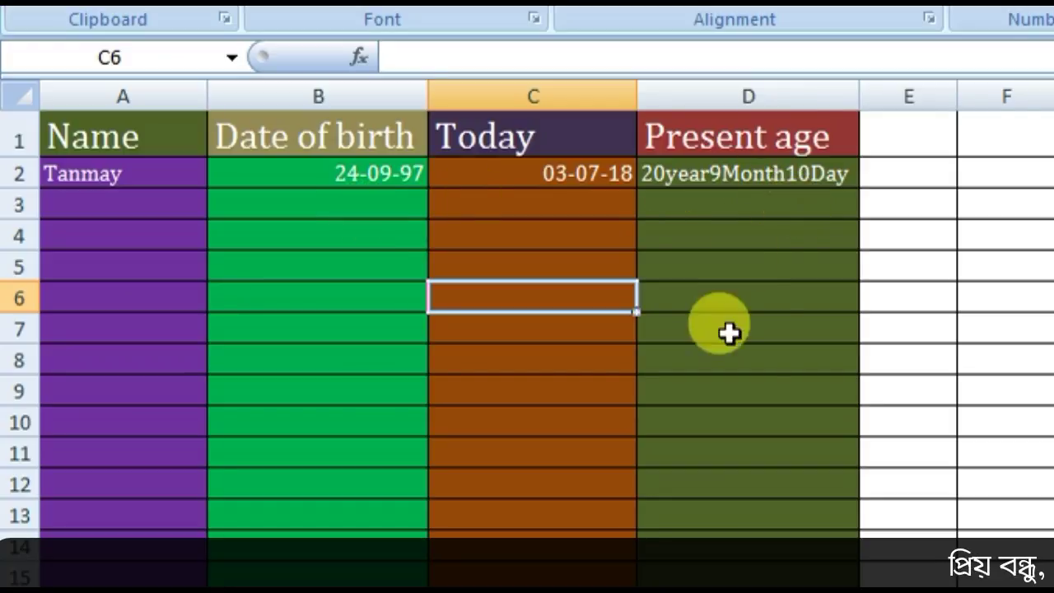
{"action": "left_click", "coordinate": [758, 319]}
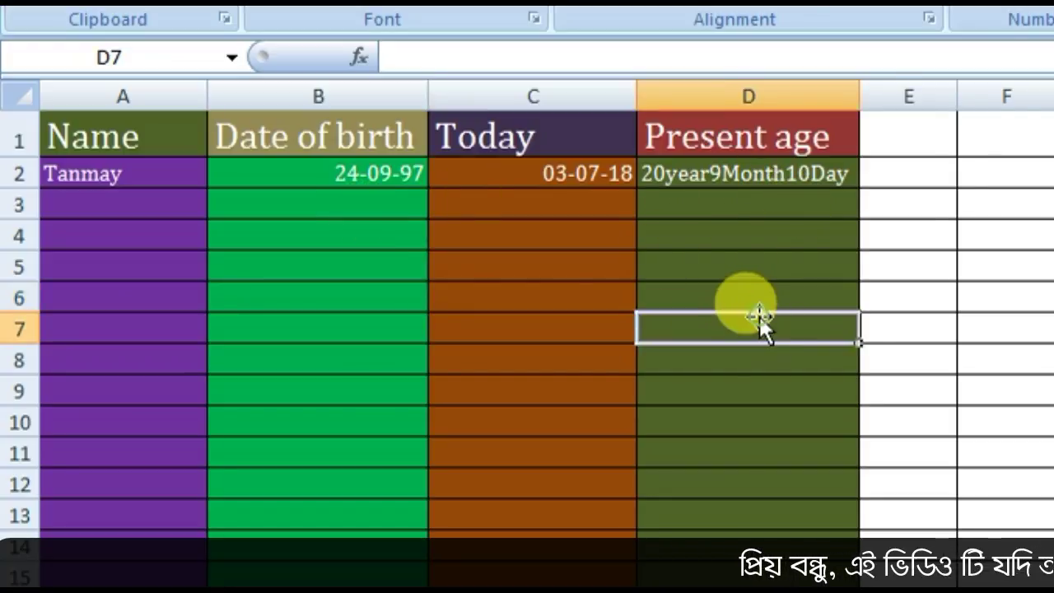
{"action": "left_click", "coordinate": [809, 174]}
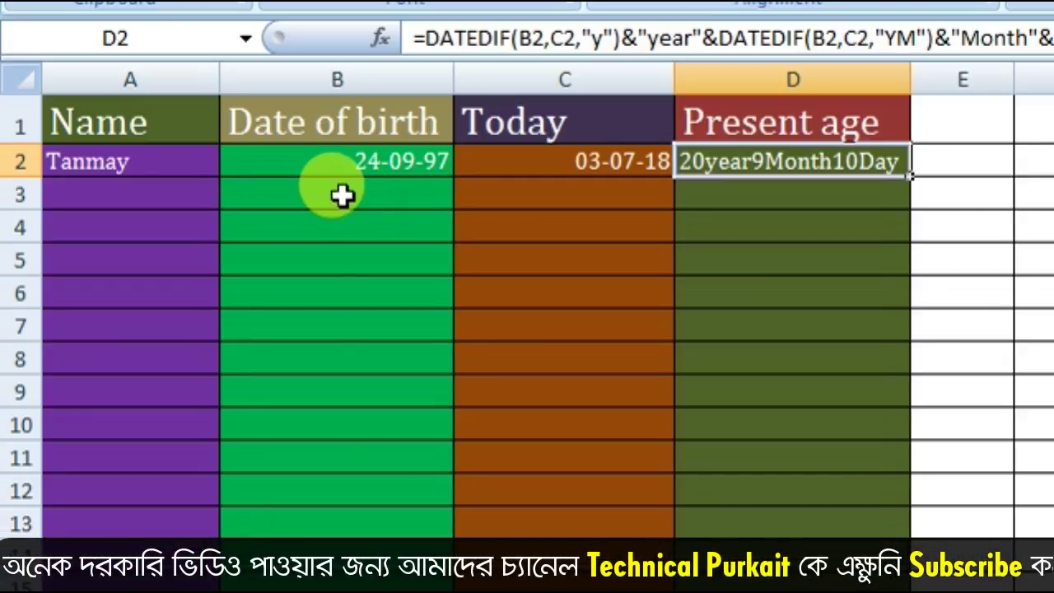
{"action": "left_click", "coordinate": [325, 206]}
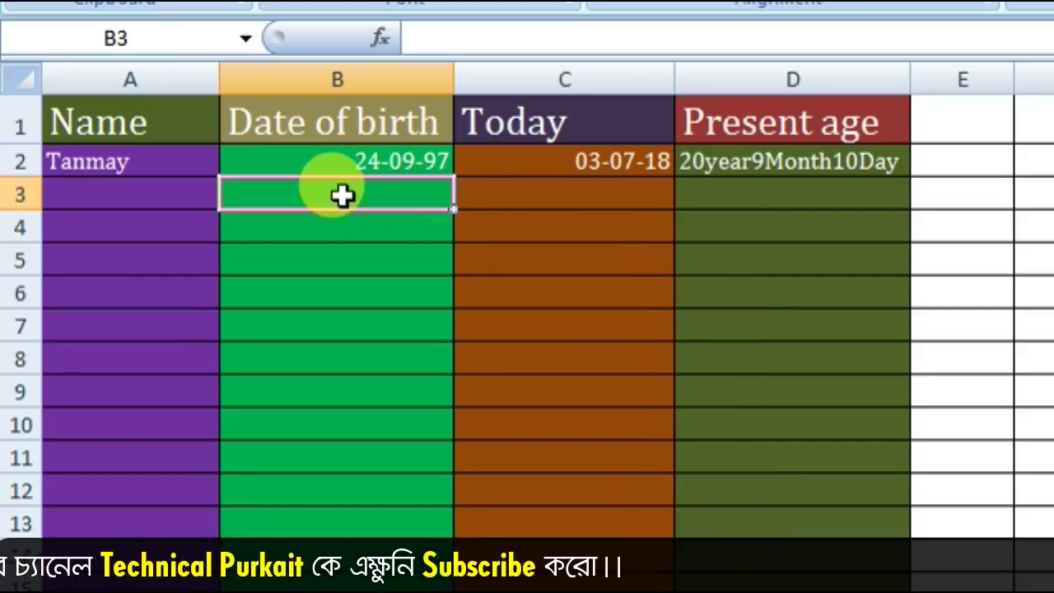
Enter birth date 15-03-98 in B3 and today's date 03-07-2018 in C3.
{"action": "type", "text": "15-03-98"}
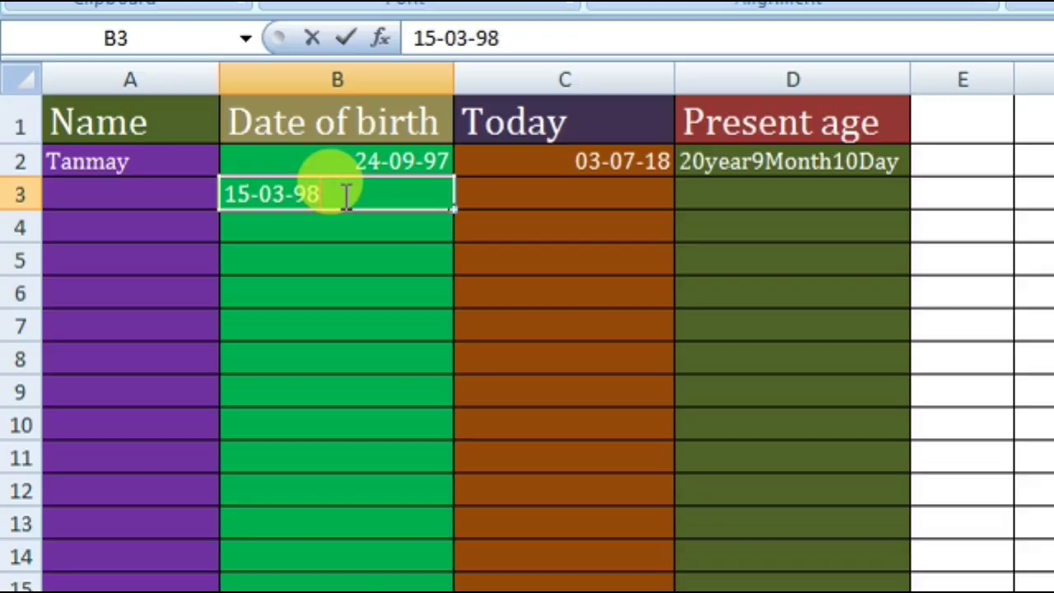
{"action": "key", "text": "Tab"}
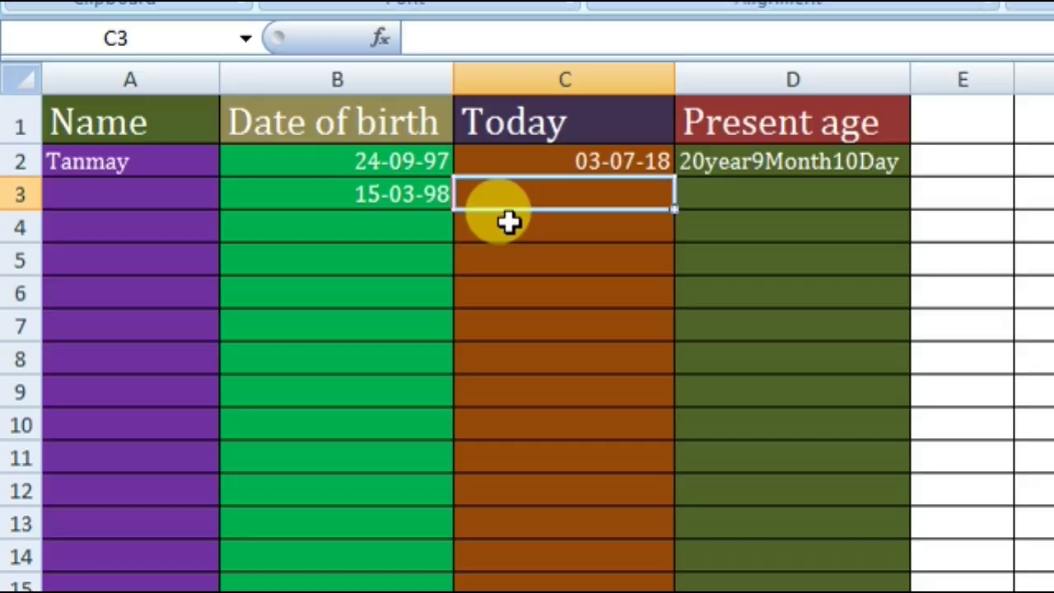
{"action": "type", "text": "03-07-2018"}
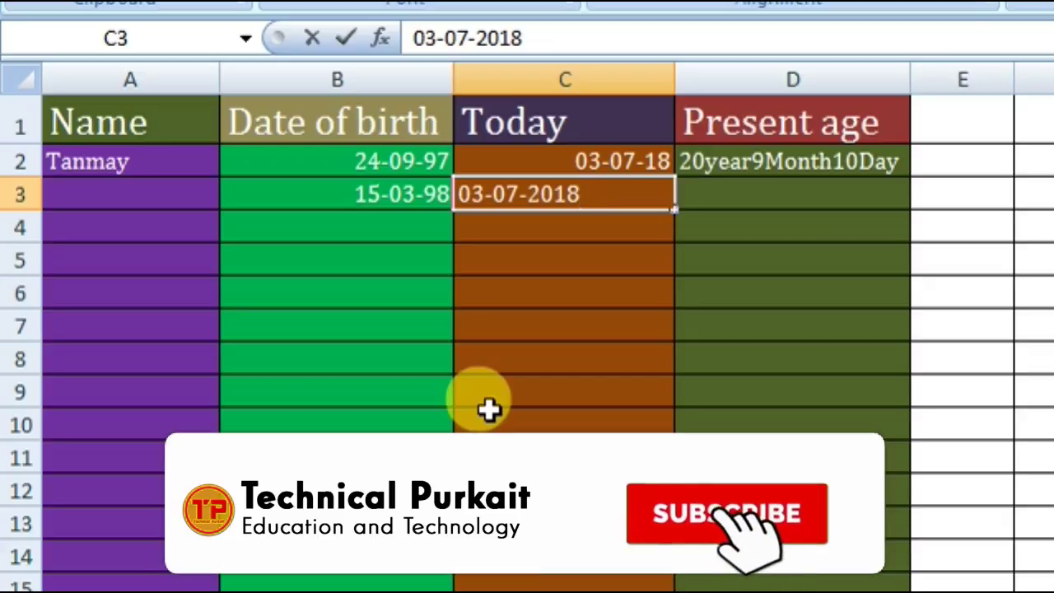
{"action": "key", "text": "Tab"}
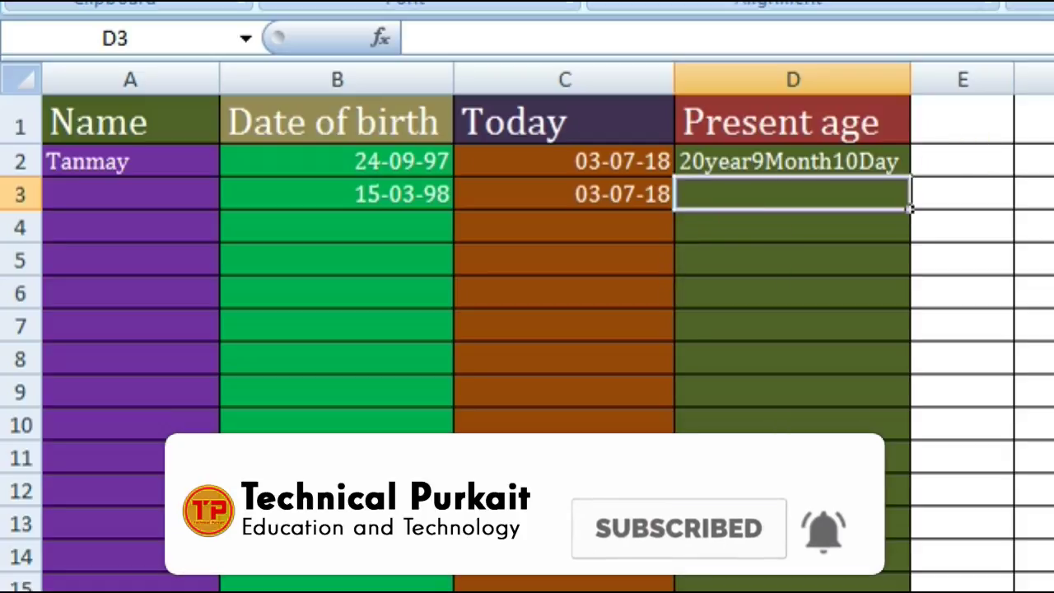
Fill D2's DATEDIF formula down to D3, showing 20year3Month19Day.
{"action": "left_click", "coordinate": [883, 157]}
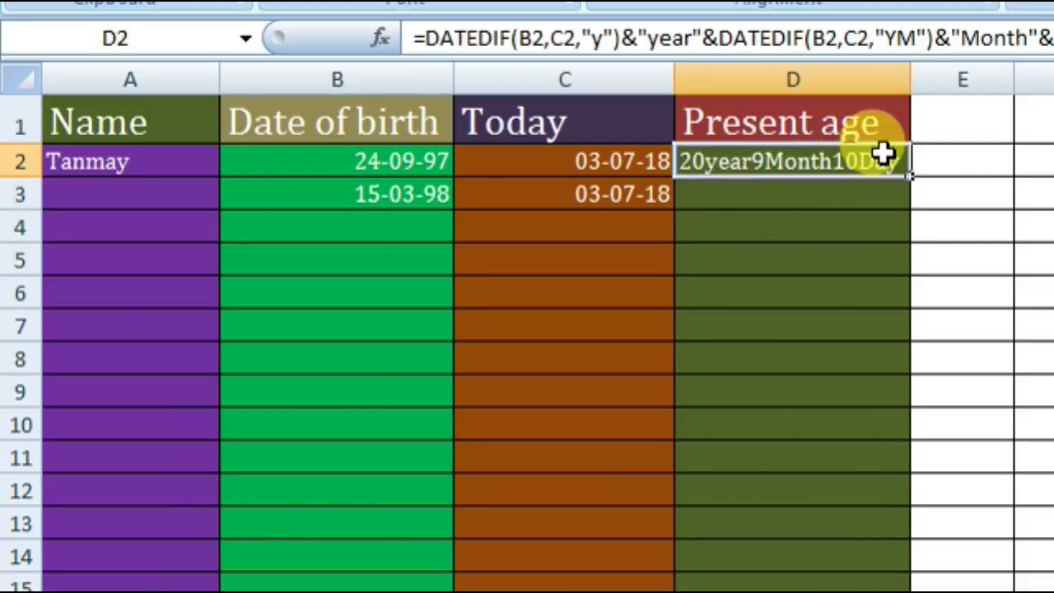
{"action": "left_click_drag", "start_coordinate": [909, 174], "coordinate": [914, 193]}
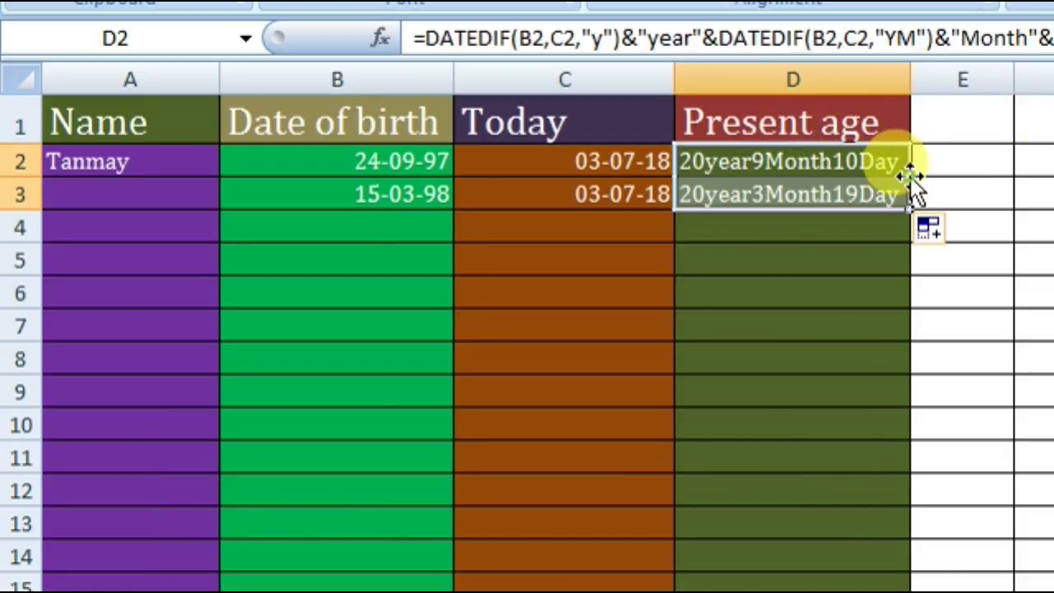
{"action": "left_click", "coordinate": [1018, 172]}
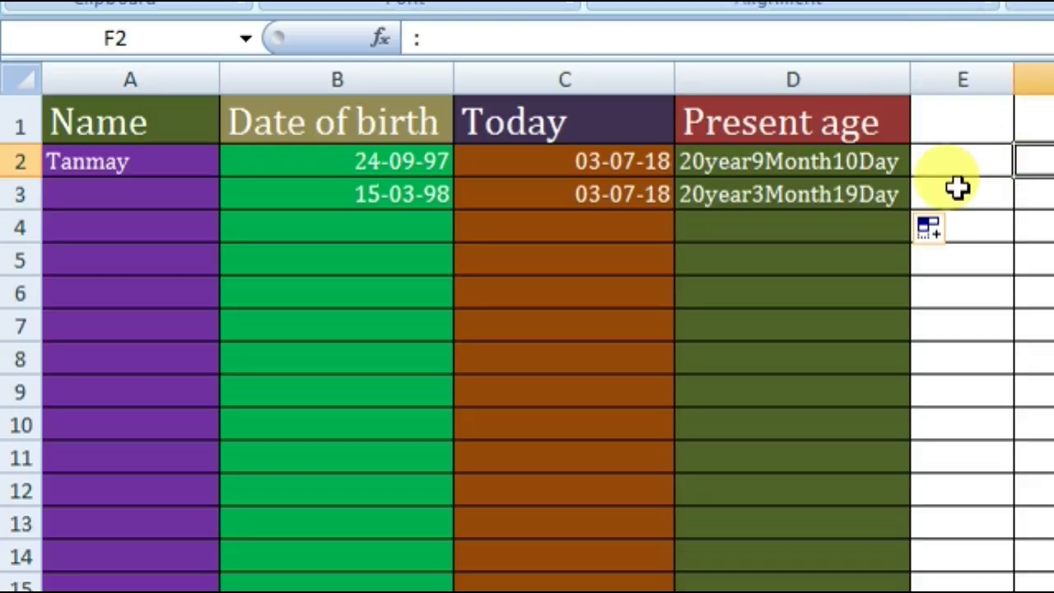
{"action": "key", "text": "ctrl+z"}
{"action": "left_click", "coordinate": [1029, 172]}
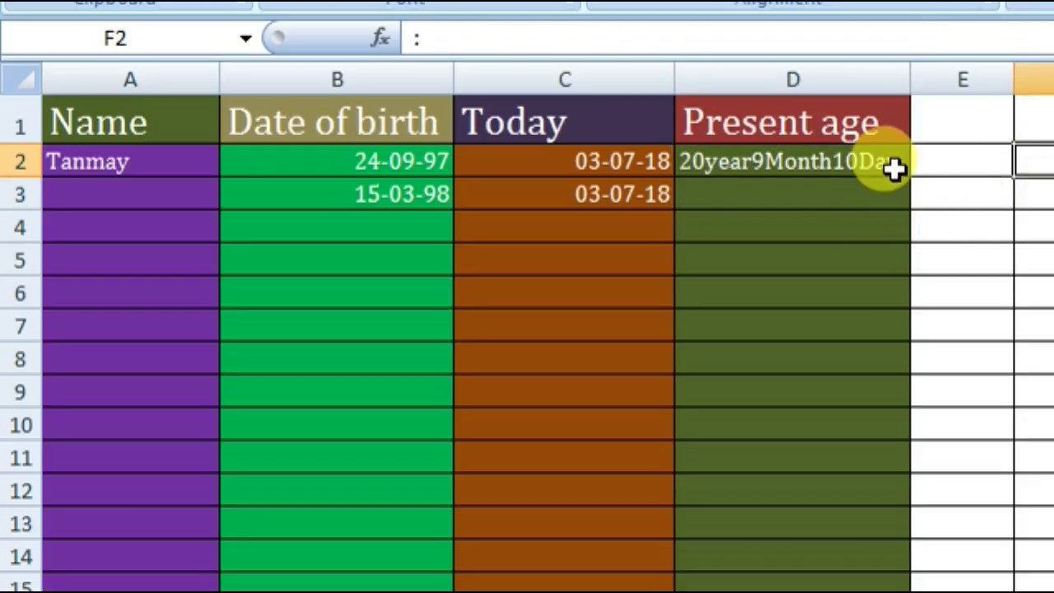
{"action": "left_click", "coordinate": [868, 168]}
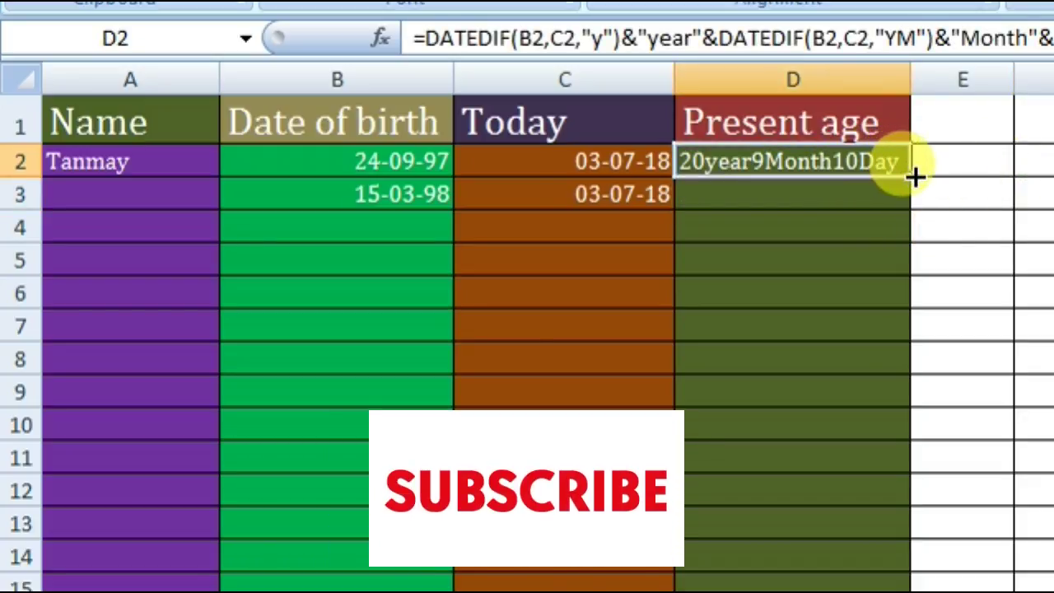
{"action": "left_click", "coordinate": [972, 160]}
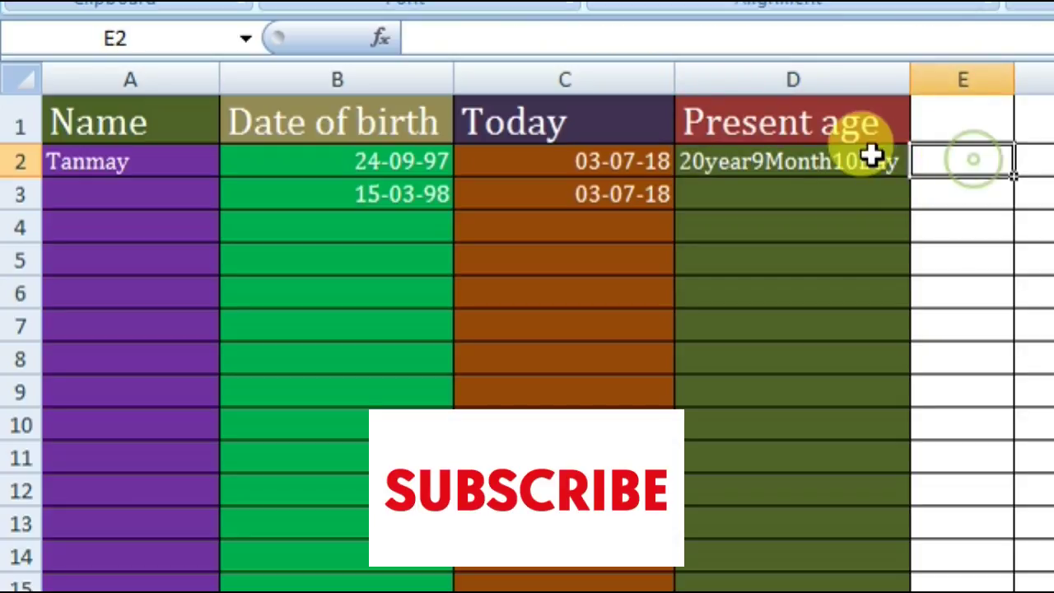
{"action": "left_click", "coordinate": [872, 155]}
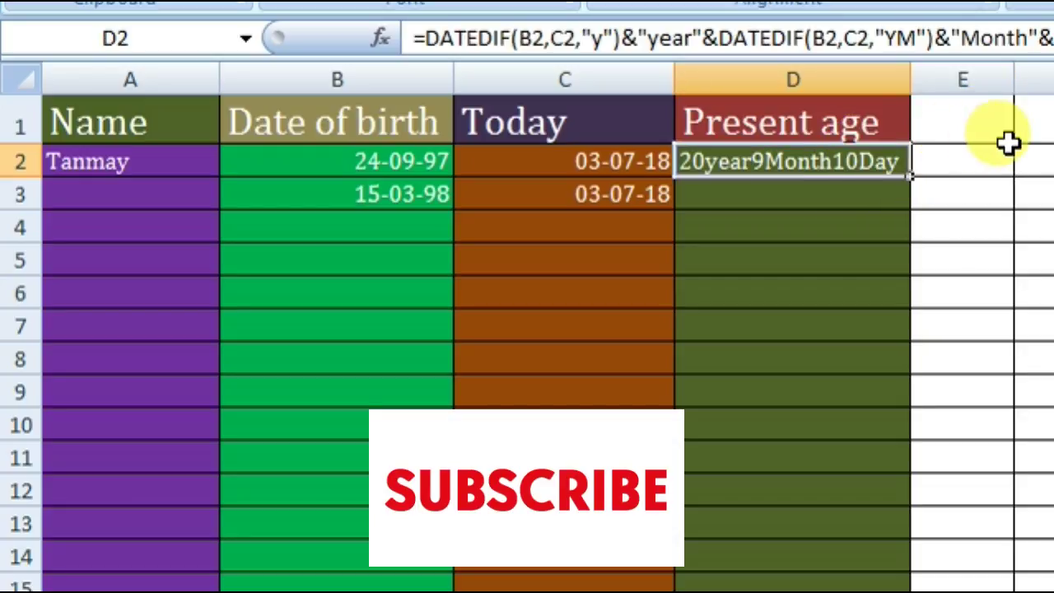
{"action": "double_click", "coordinate": [914, 180]}
{"action": "left_click", "coordinate": [987, 184]}
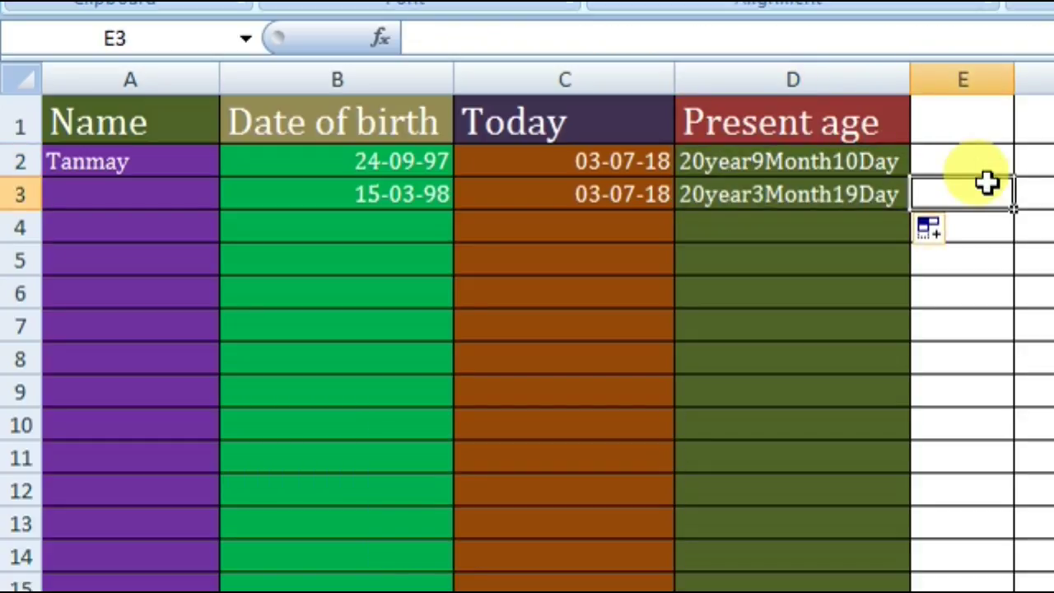
Enter the second person's name in A3 and check D3's age formula.
{"action": "left_click", "coordinate": [72, 194]}
{"action": "type", "text": "Sh"}
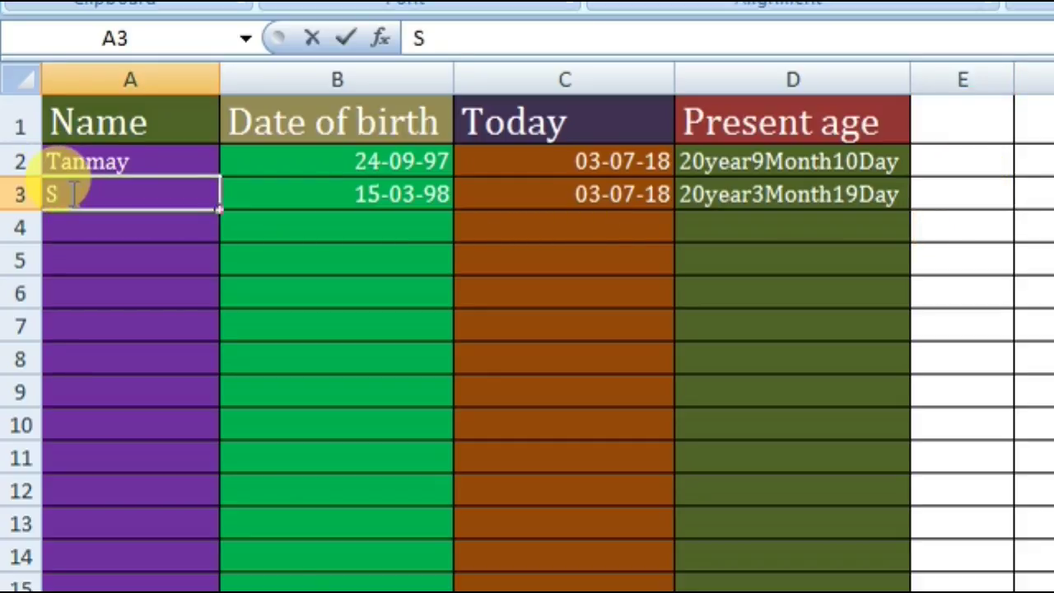
{"action": "type", "text": "yam"}
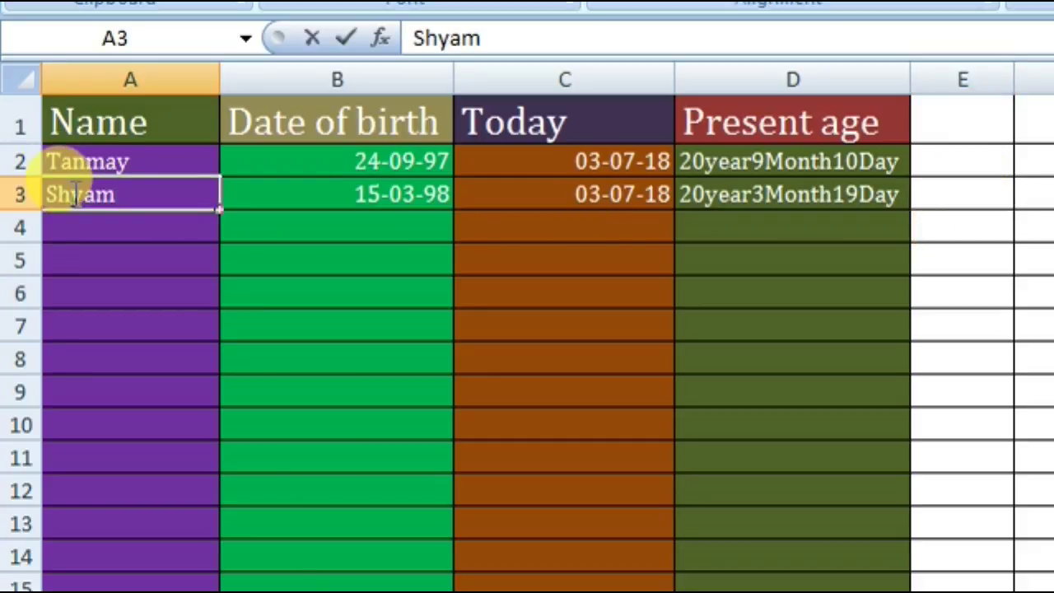
{"action": "left_click", "coordinate": [430, 252]}
{"action": "left_click", "coordinate": [832, 192]}
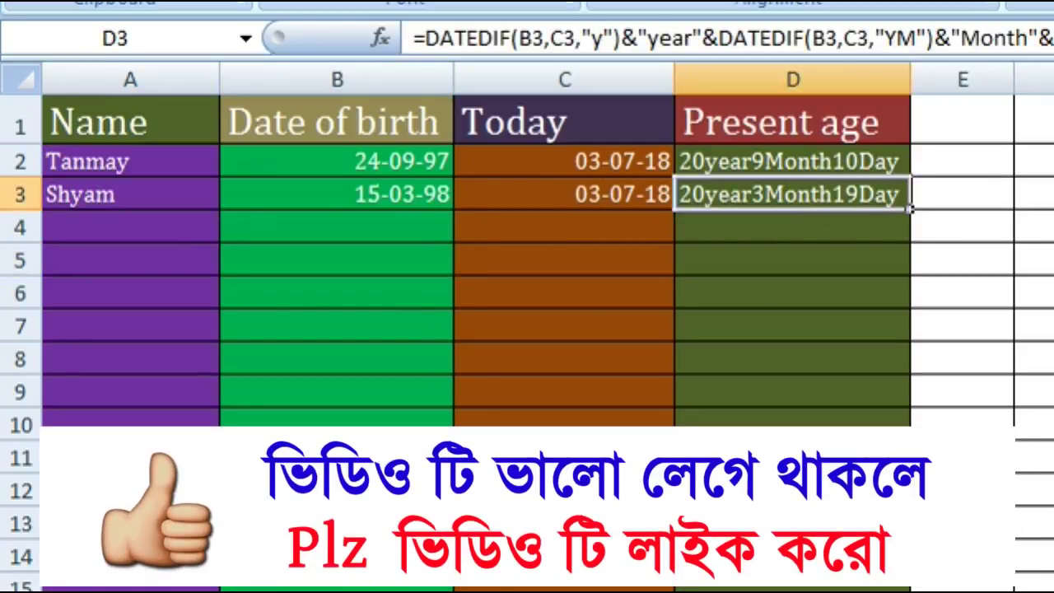
{"action": "left_click", "coordinate": [1042, 260]}
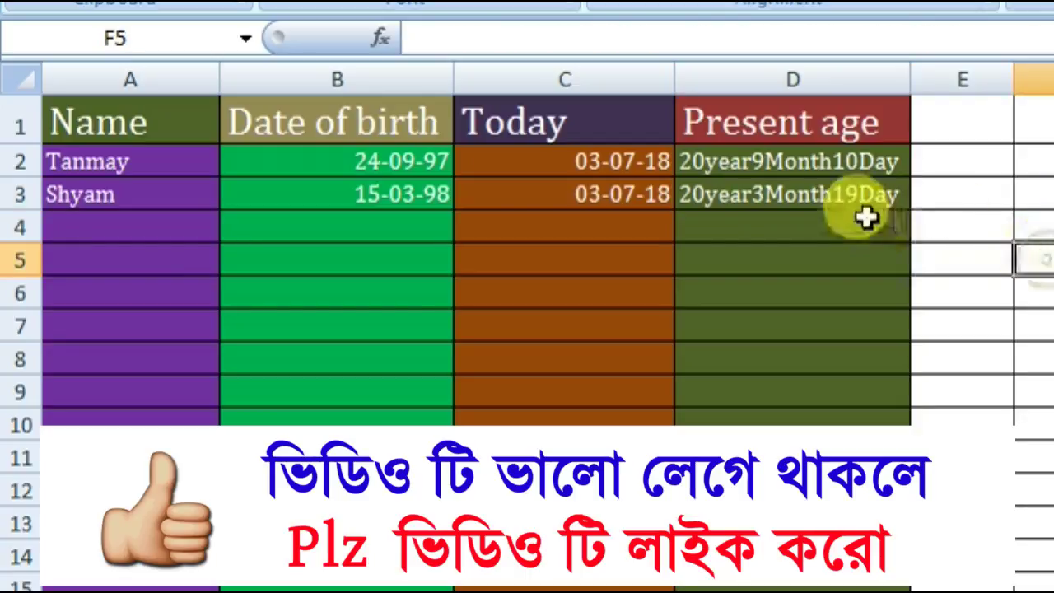
{"action": "left_click", "coordinate": [860, 199]}
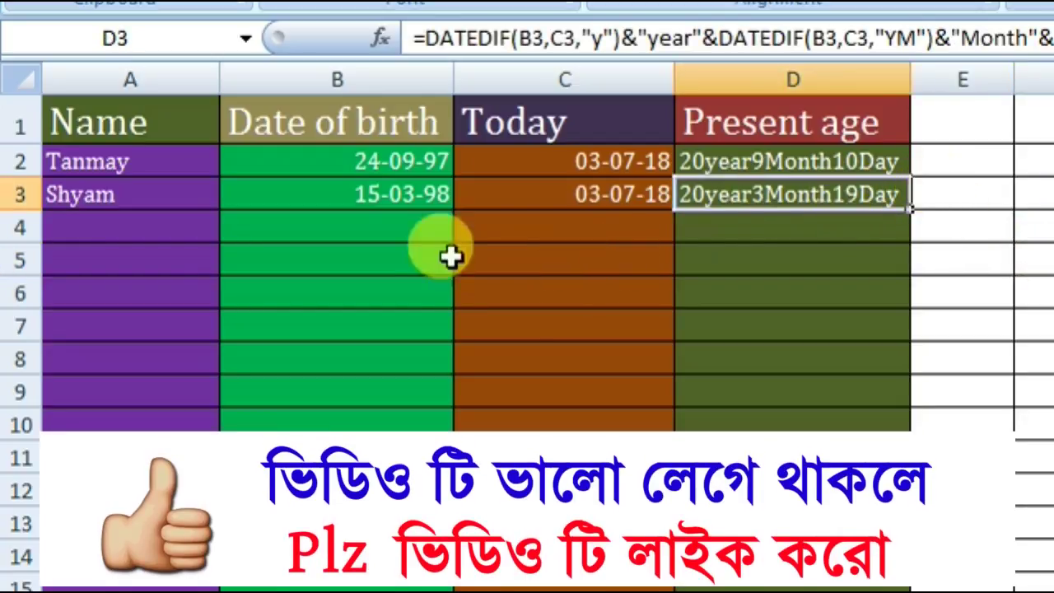
{"action": "left_click", "coordinate": [421, 235]}
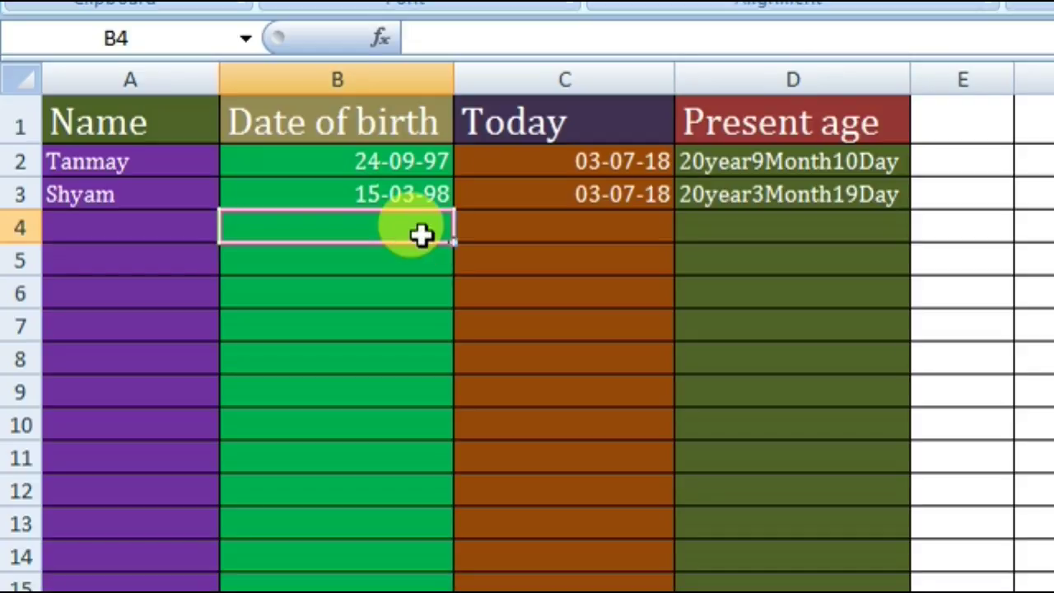
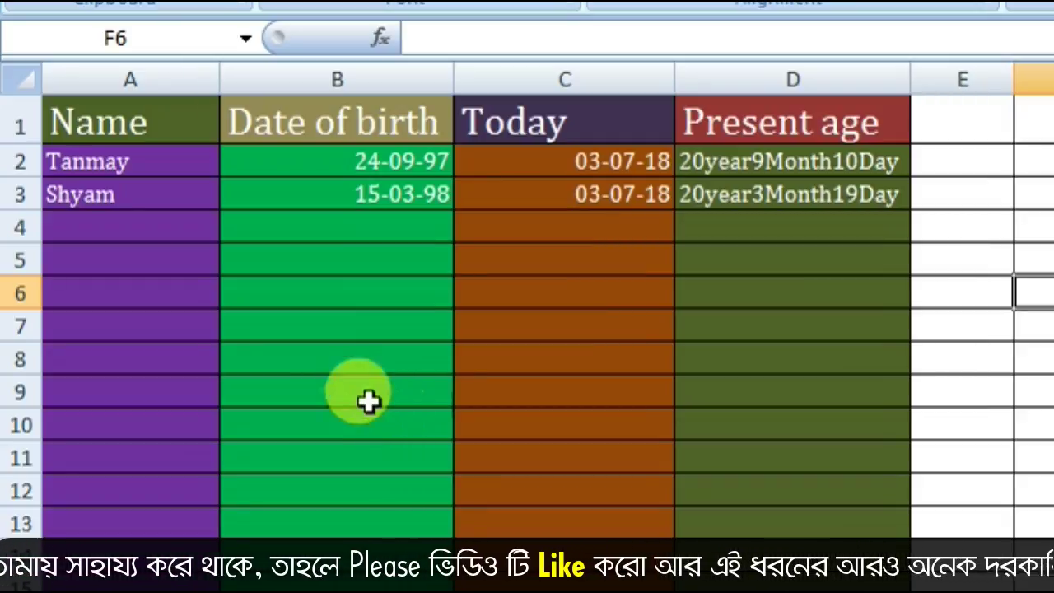
Check the existing birth date in B2 and the Present age cells D3:D9.
{"action": "left_click", "coordinate": [364, 395]}
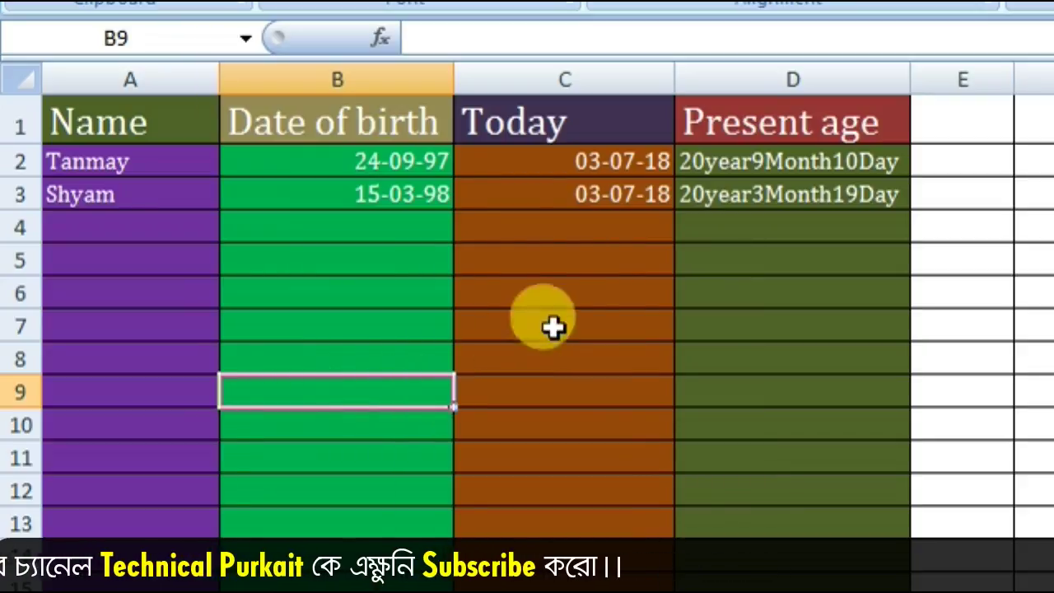
{"action": "left_click", "coordinate": [436, 167]}
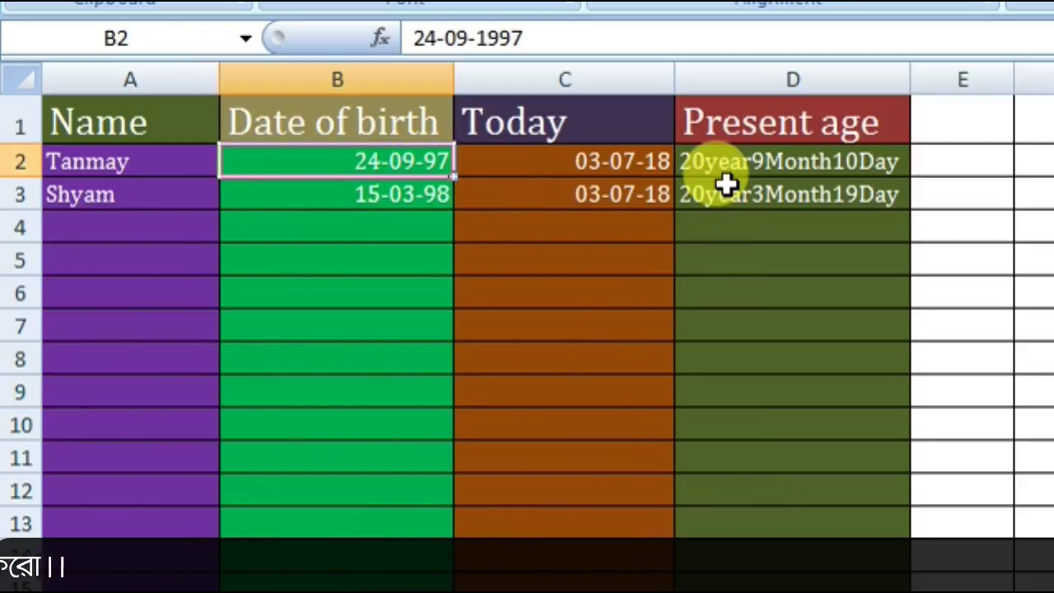
{"action": "left_click_drag", "start_coordinate": [727, 185], "coordinate": [850, 385]}
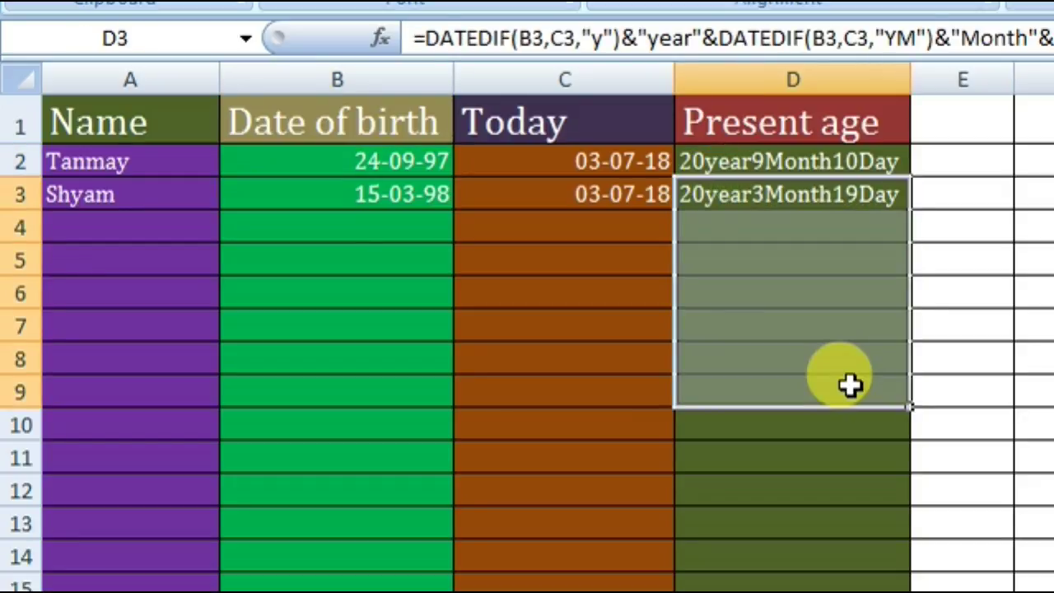
{"action": "left_click", "coordinate": [850, 385]}
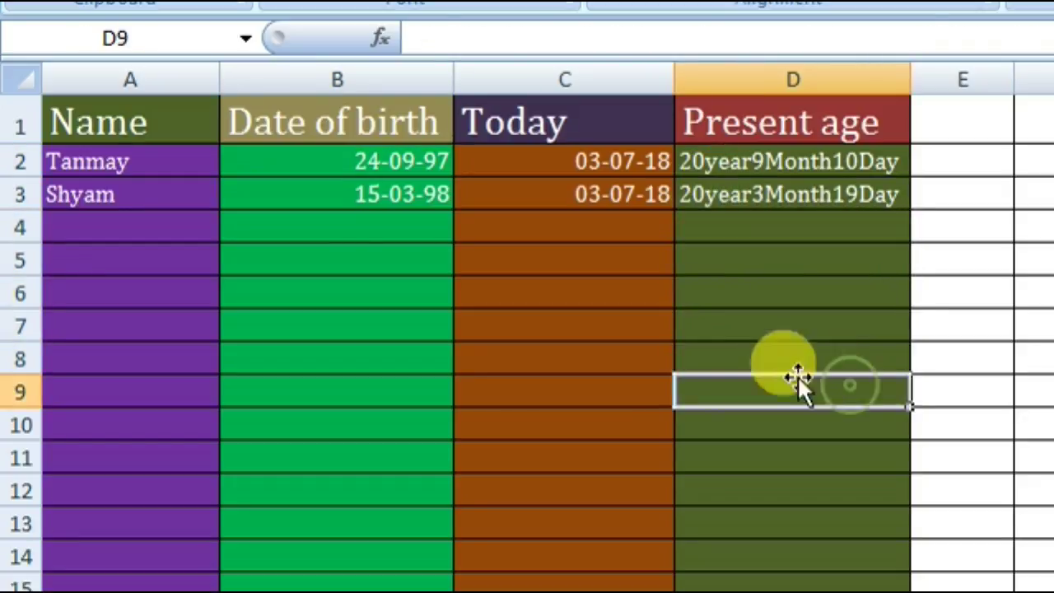
Enter 24-09-97 in B6 and 15-03-98 in C6.
{"action": "left_click", "coordinate": [412, 283]}
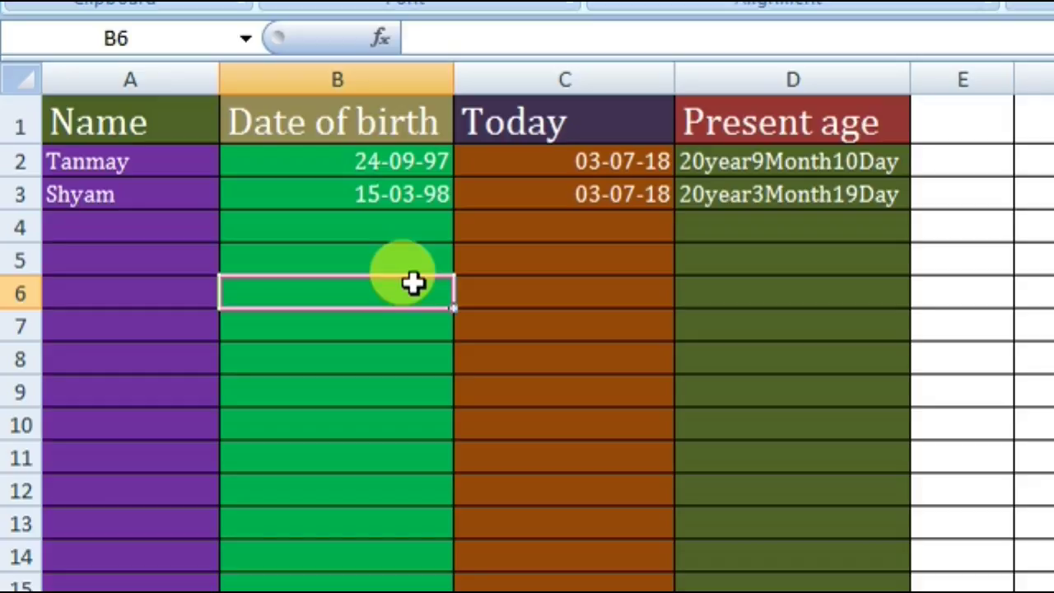
{"action": "type", "text": "24-"}
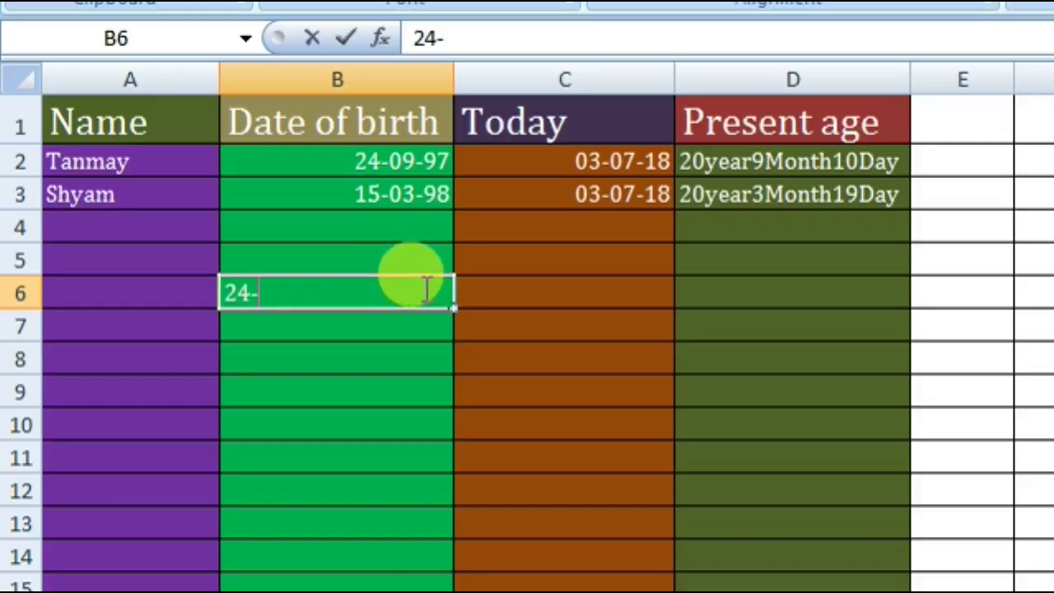
{"action": "type", "text": "09"}
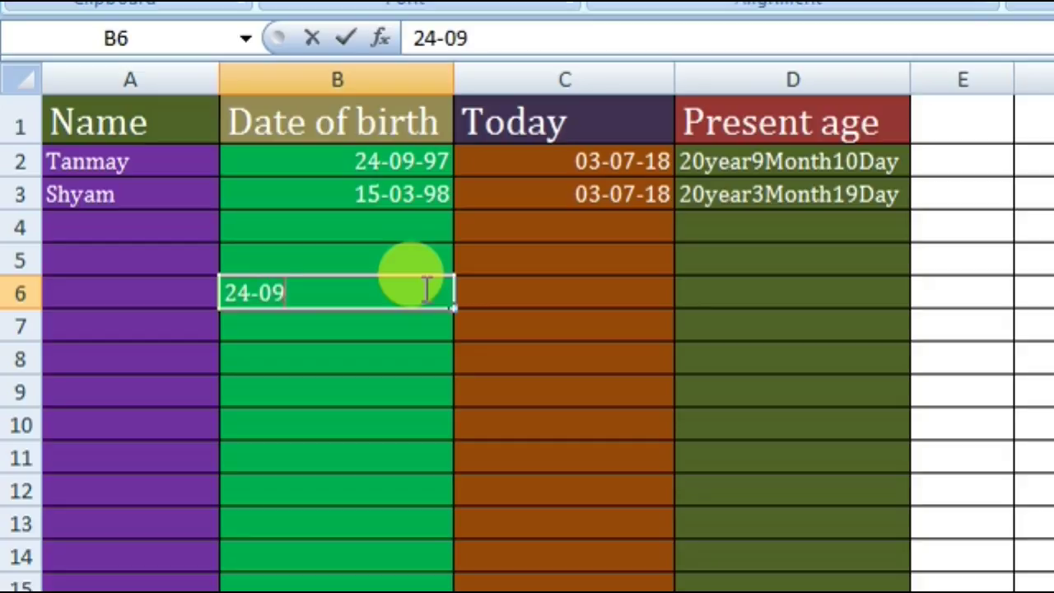
{"action": "type", "text": "-97"}
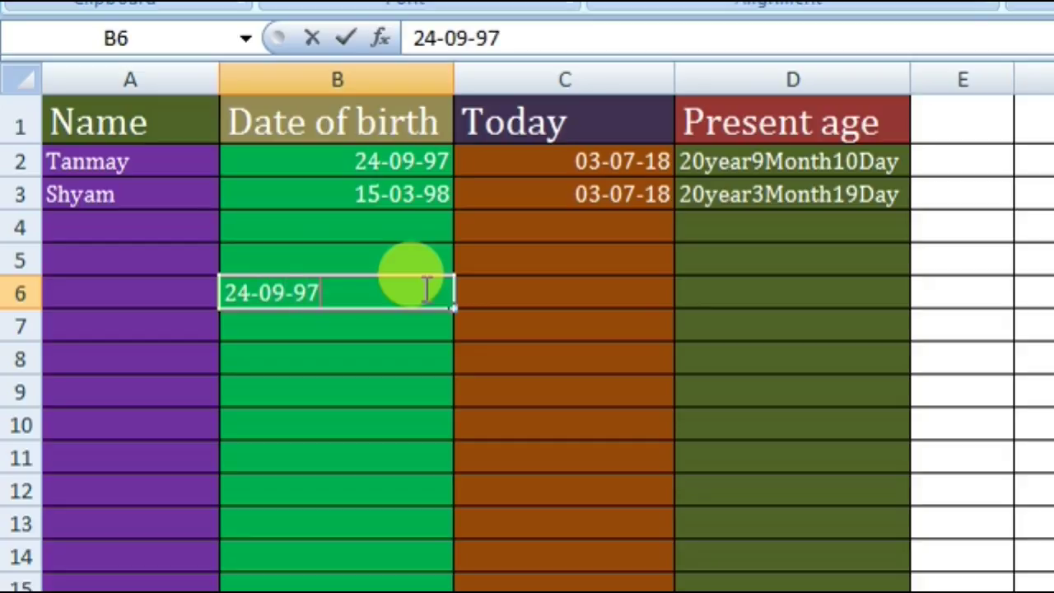
{"action": "key", "text": "Tab"}
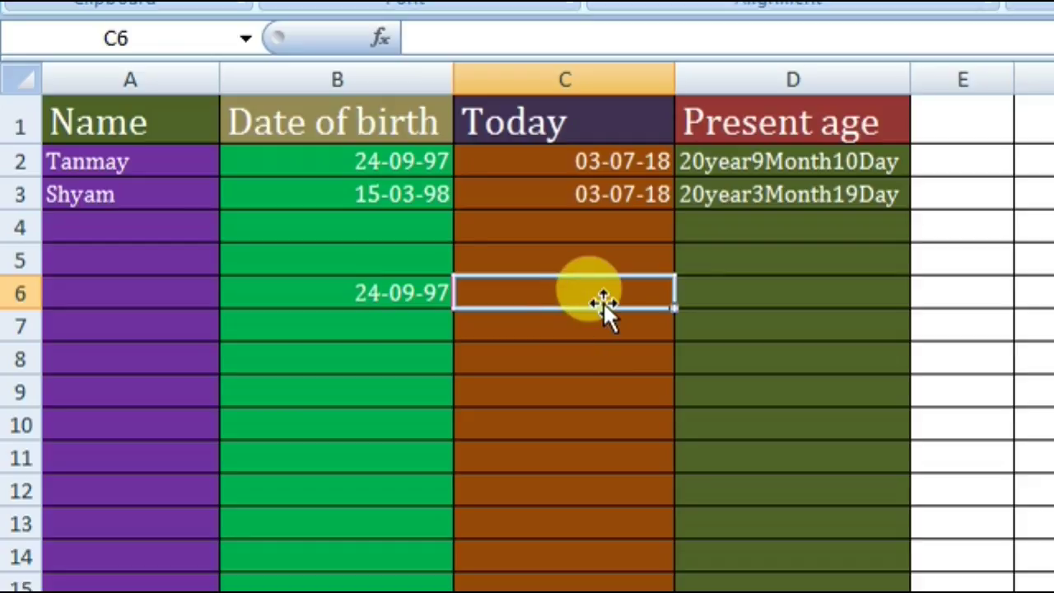
{"action": "type", "text": "15-"}
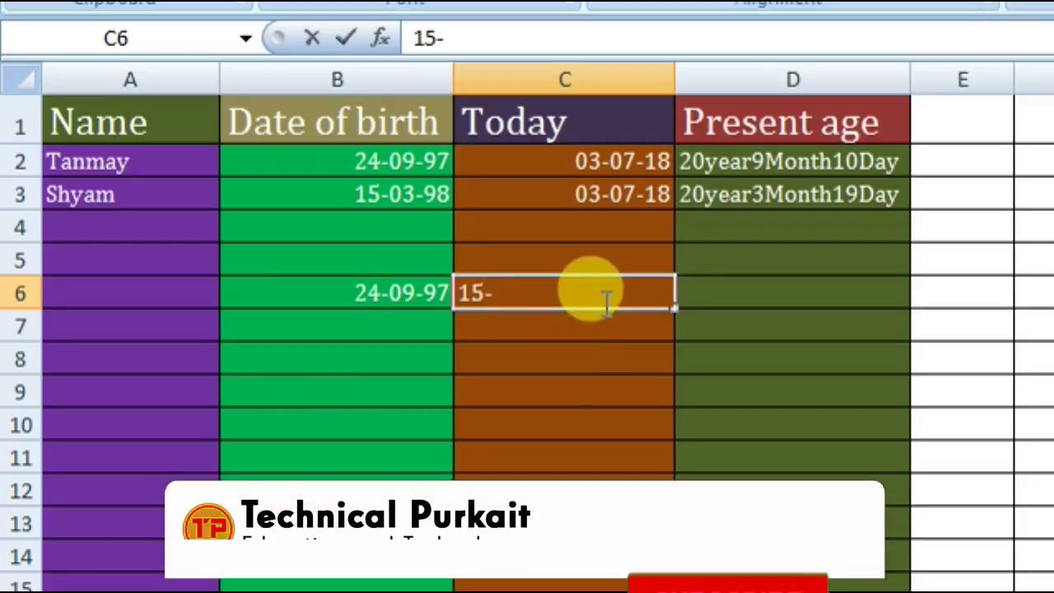
{"action": "type", "text": "03-"}
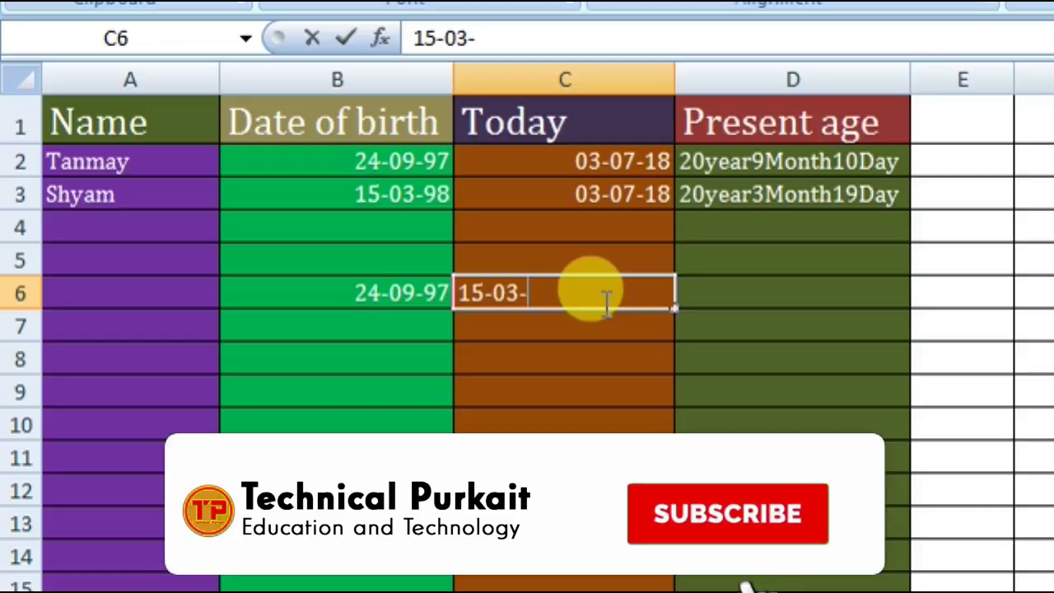
{"action": "type", "text": "98"}
{"action": "key", "text": "Tab"}
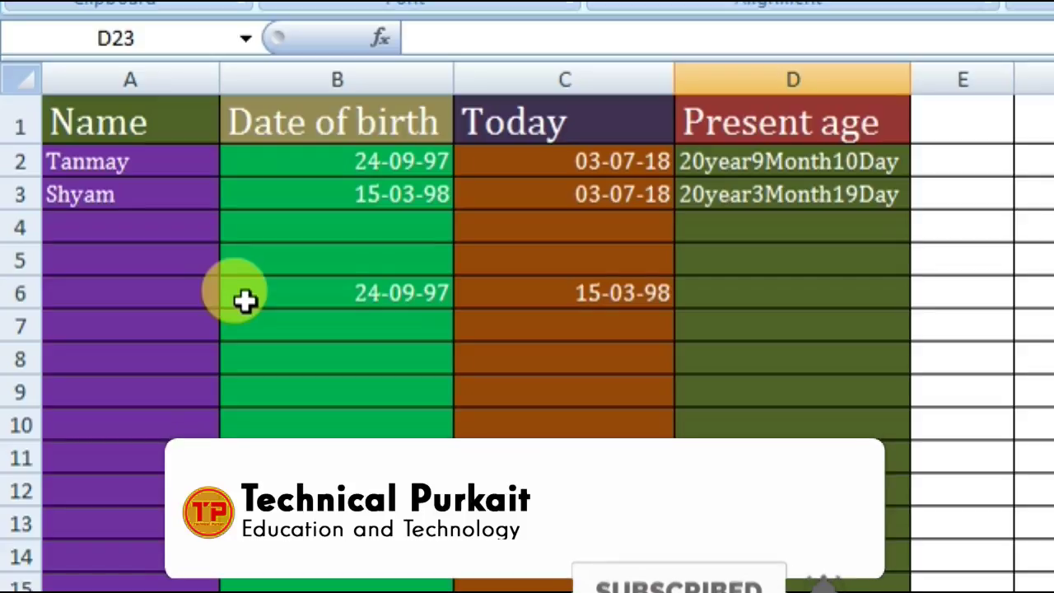
Label cell A6 'Difference'.
{"action": "left_click", "coordinate": [118, 292]}
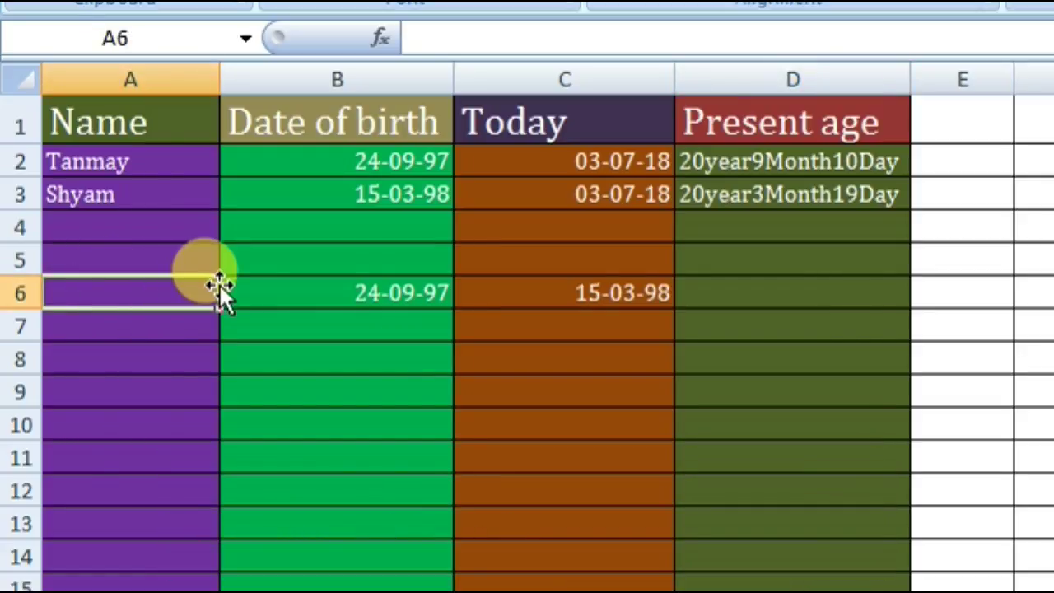
{"action": "type", "text": "Diffe"}
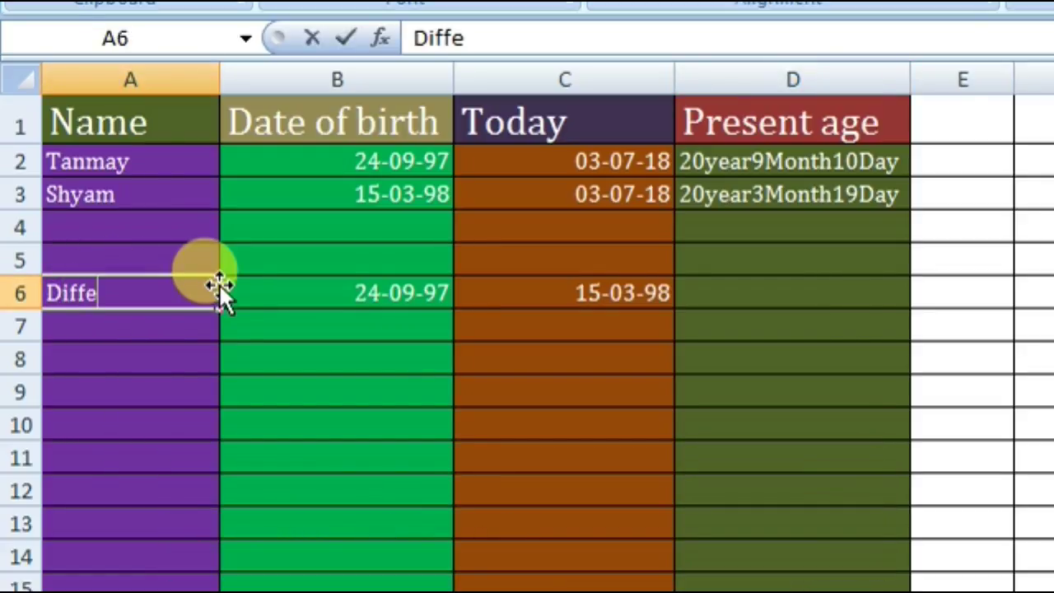
{"action": "type", "text": "rence"}
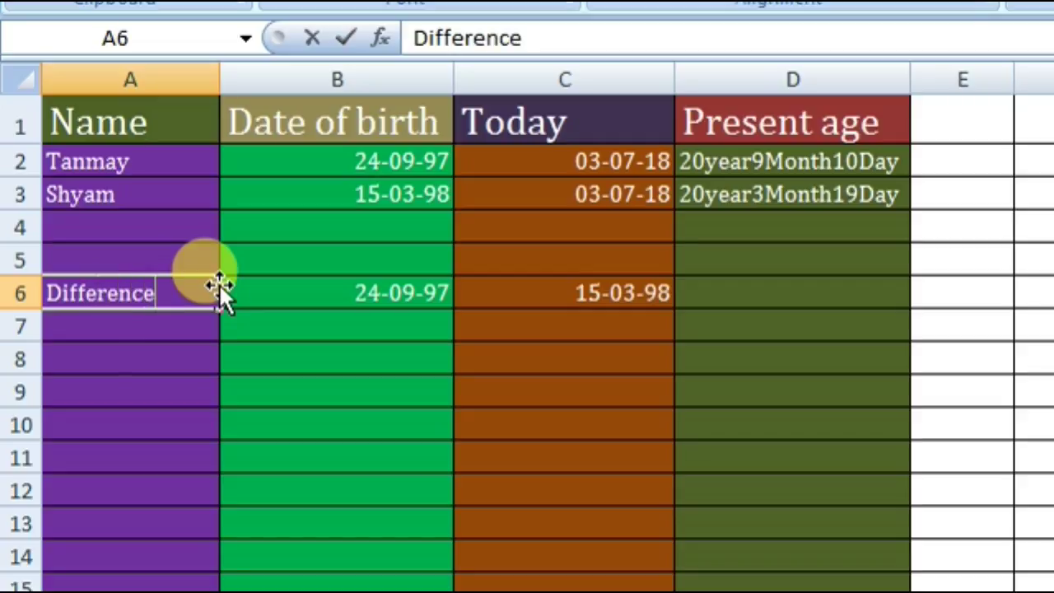
{"action": "left_click", "coordinate": [276, 346]}
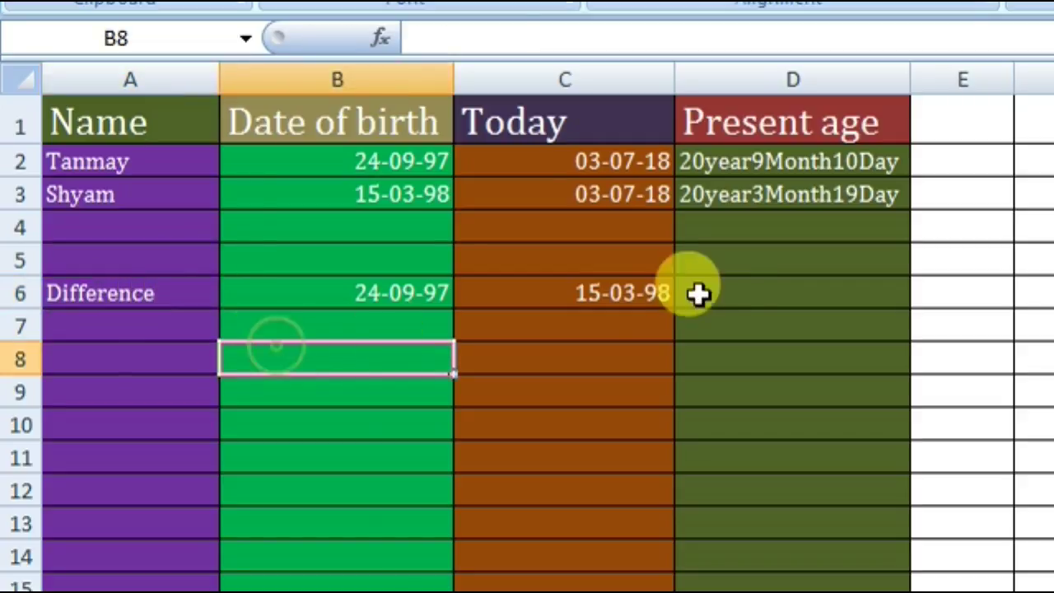
{"action": "left_click", "coordinate": [818, 196]}
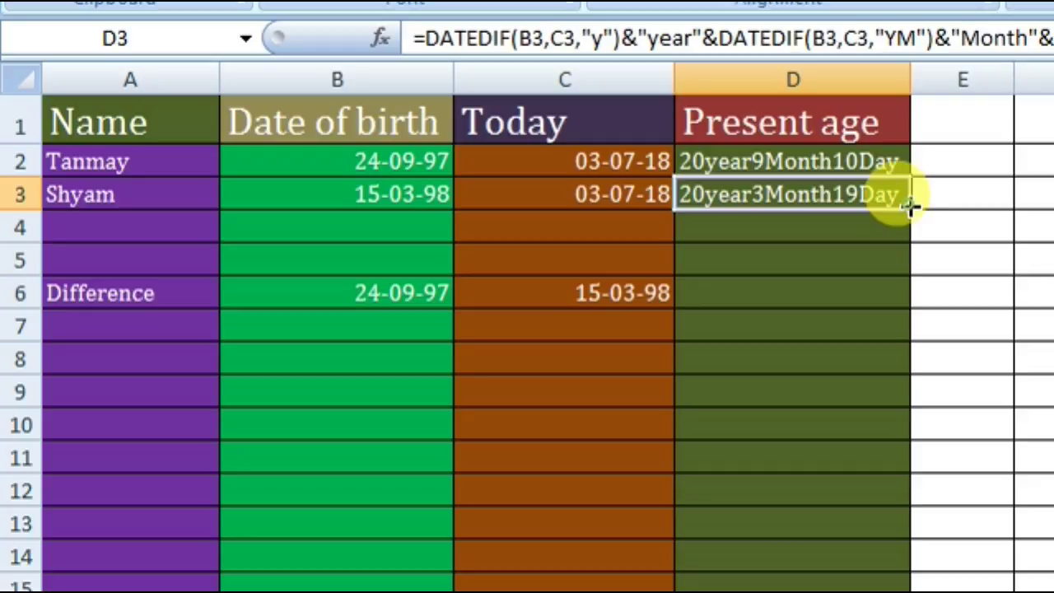
{"action": "left_click", "coordinate": [1035, 257]}
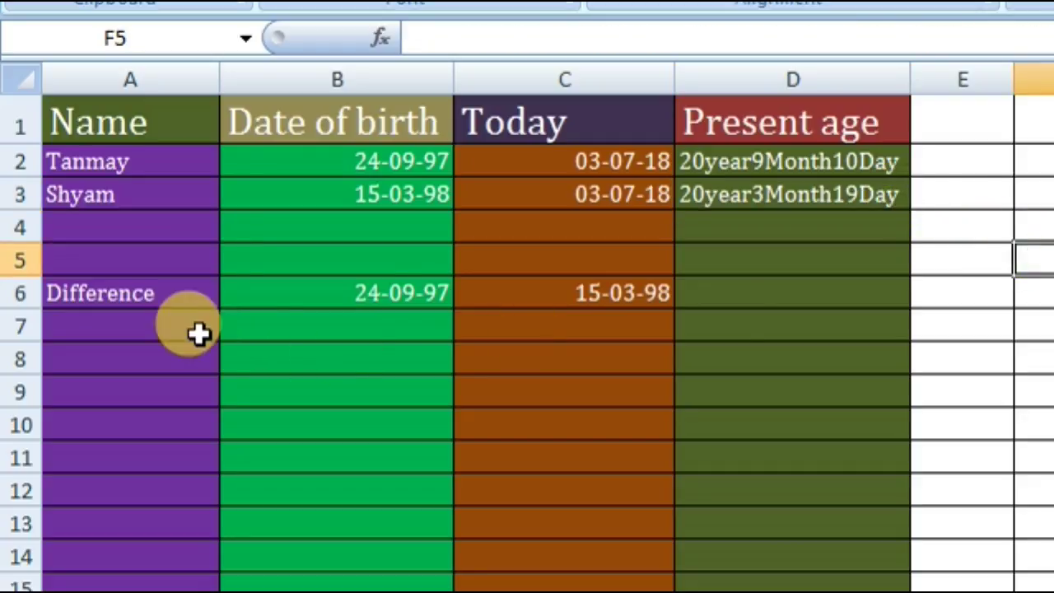
Move the Difference row A6:C6 up into row 4, starting at A4.
{"action": "left_click", "coordinate": [123, 294]}
{"action": "left_click_drag", "start_coordinate": [248, 292], "coordinate": [636, 284]}
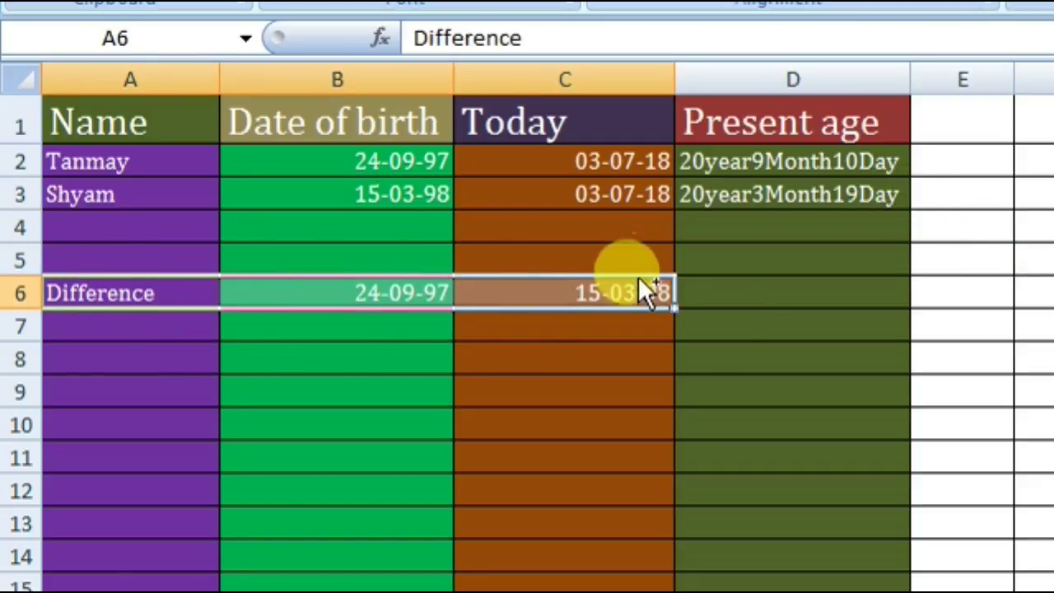
{"action": "key", "text": "ctrl+c"}
{"action": "left_click", "coordinate": [145, 236]}
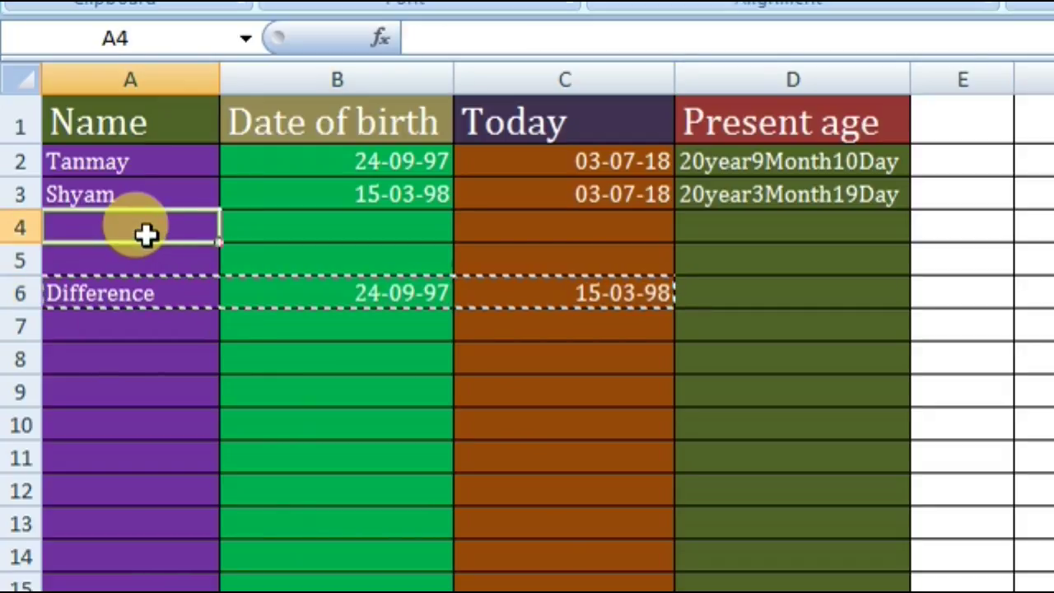
{"action": "key", "text": "ctrl+v"}
{"action": "left_click", "coordinate": [836, 325]}
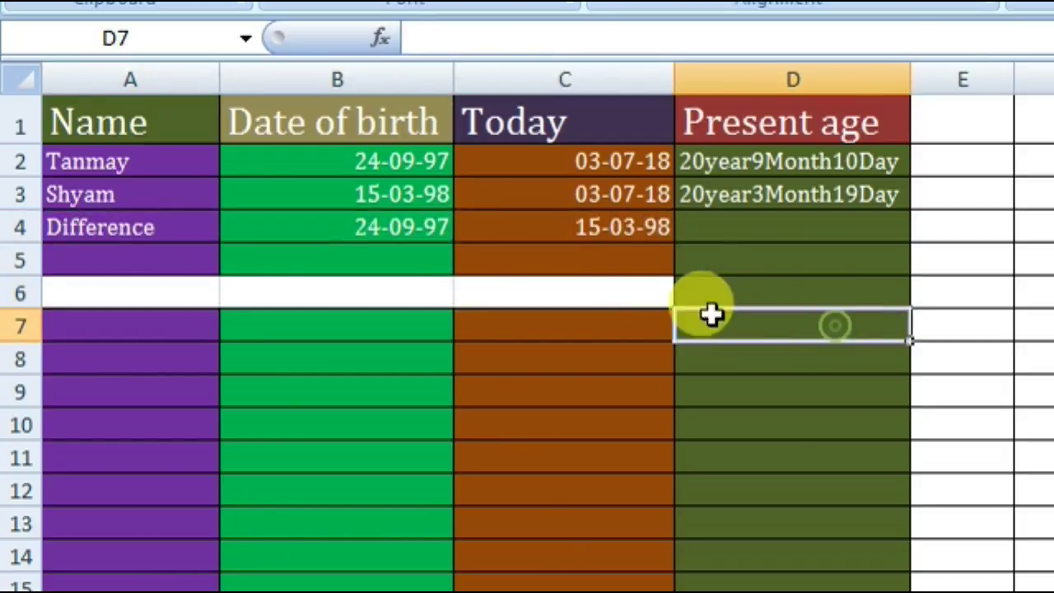
{"action": "left_click", "coordinate": [848, 196]}
Fill the DATEDIF age formula from D2:D3 down to D4, giving 0year5Month22Day.
{"action": "left_click_drag", "start_coordinate": [764, 165], "coordinate": [840, 193]}
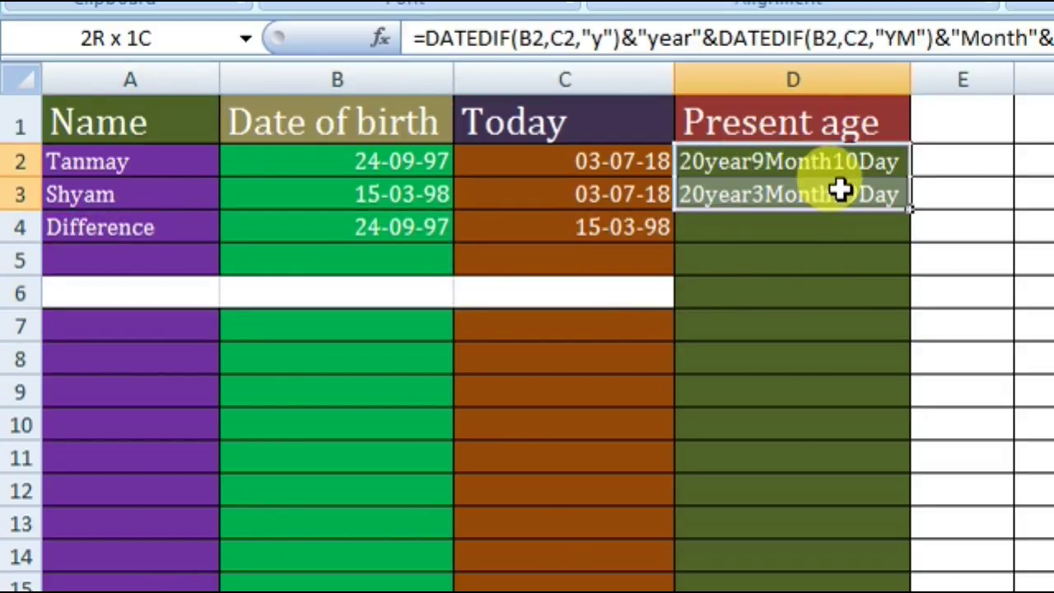
{"action": "double_click", "coordinate": [907, 207]}
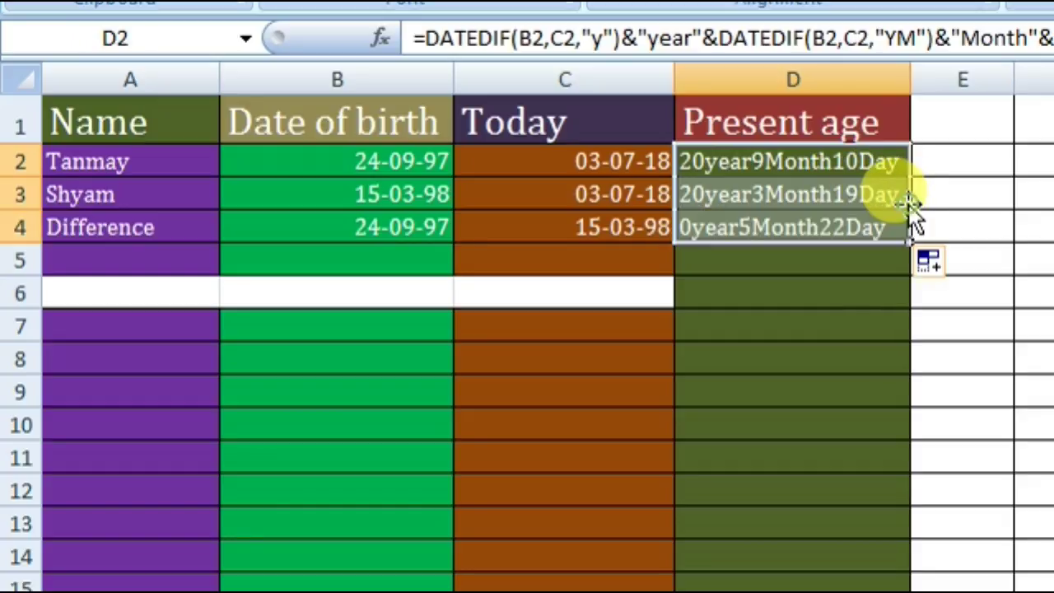
{"action": "left_click", "coordinate": [1043, 218]}
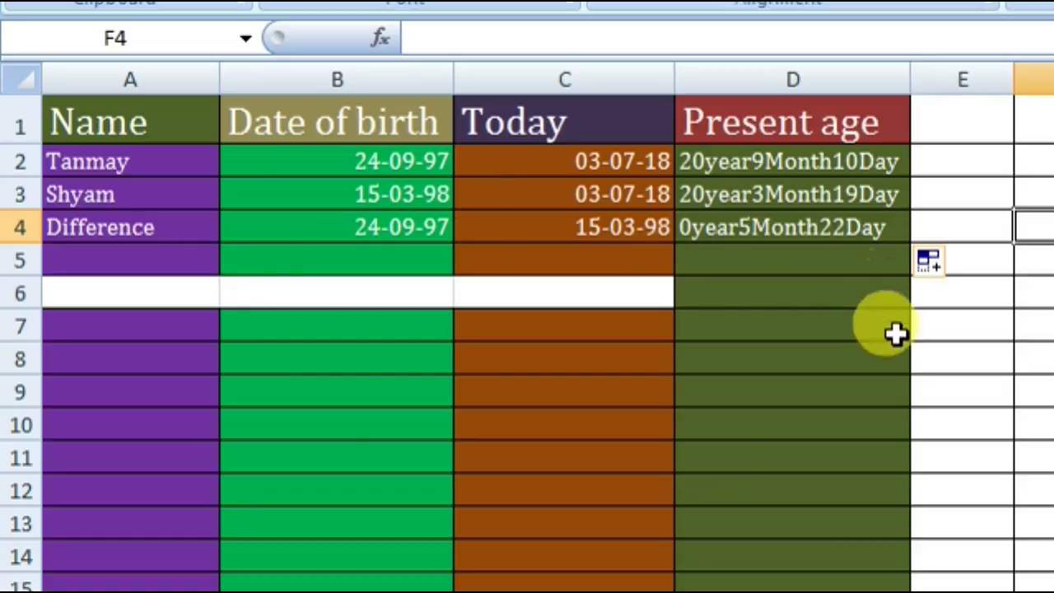
{"action": "left_click", "coordinate": [703, 466]}
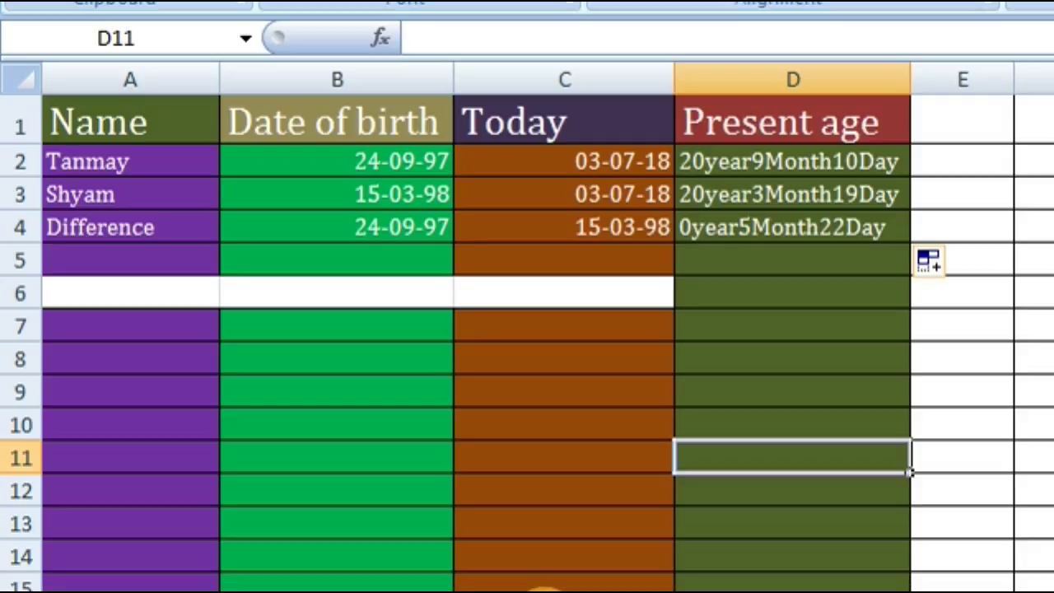
{"action": "left_click", "coordinate": [800, 159]}
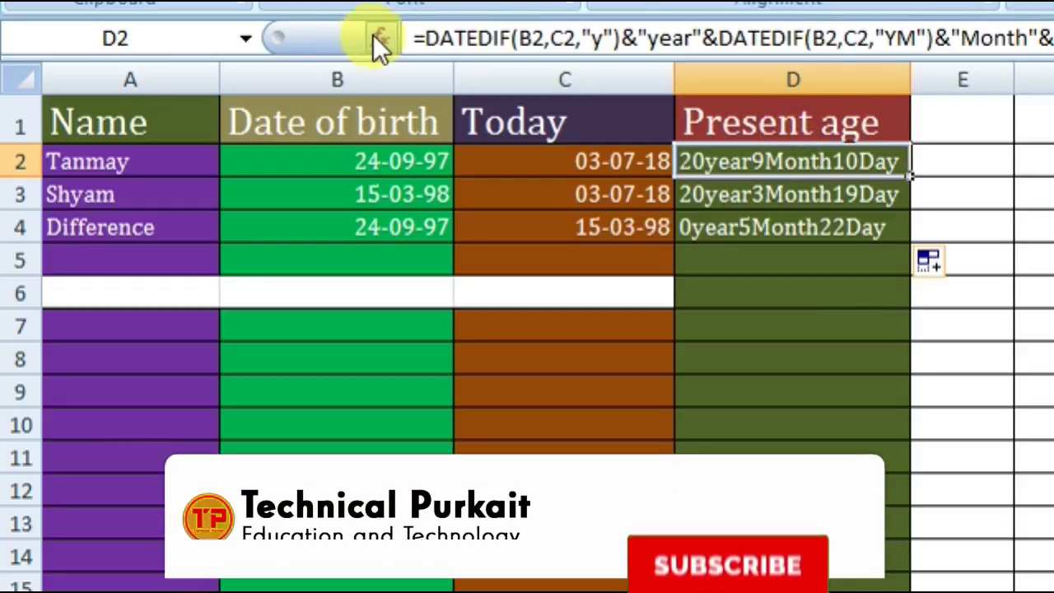
{"action": "left_click", "coordinate": [340, 402]}
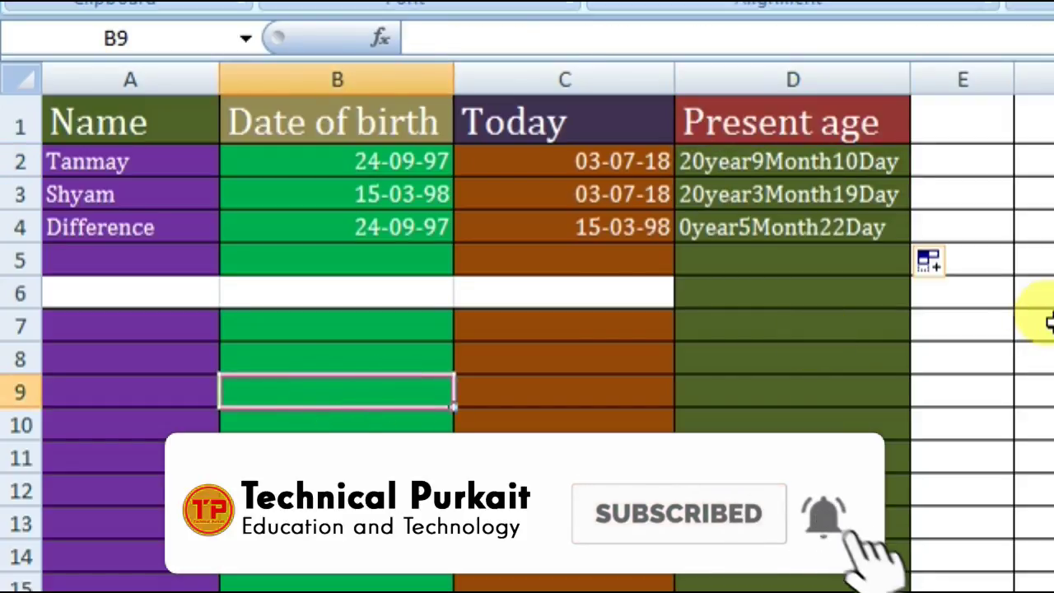